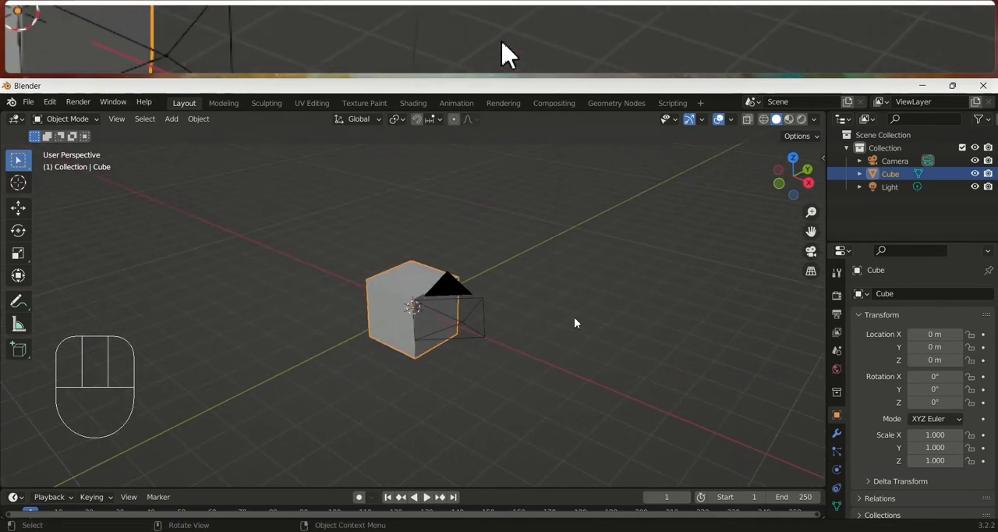
# Apply all transforms to the default cube
pyautogui.hotkey('ctrl', 'a')
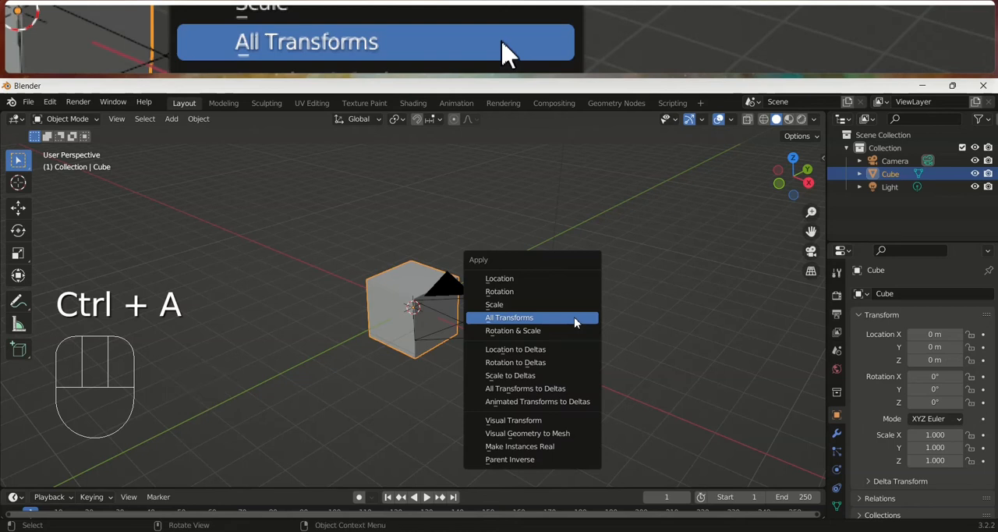
pyautogui.click(574, 317)
pyautogui.moveTo(508, 330); pyautogui.dragTo(497, 339, button='middle')
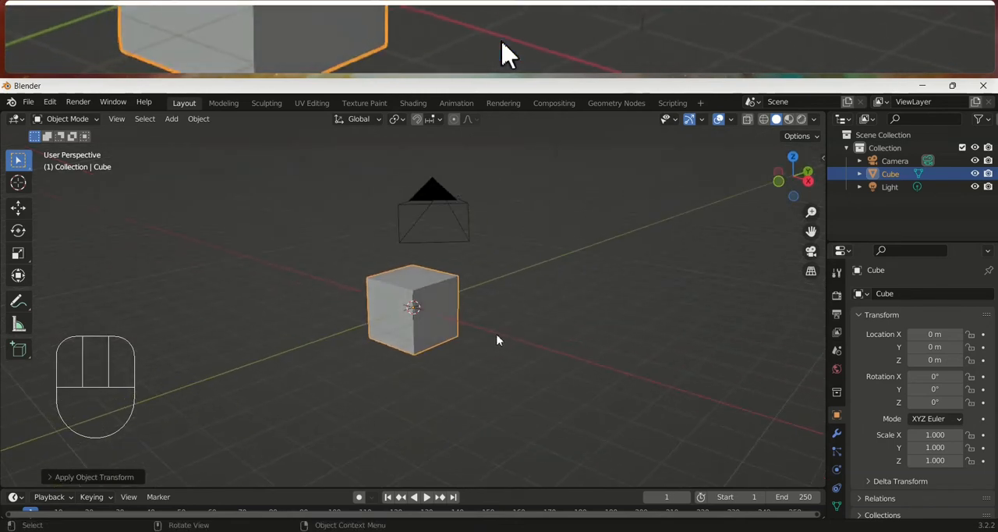
# Add an Array modifier to the cube and set its count to 4
pyautogui.click(835, 437)
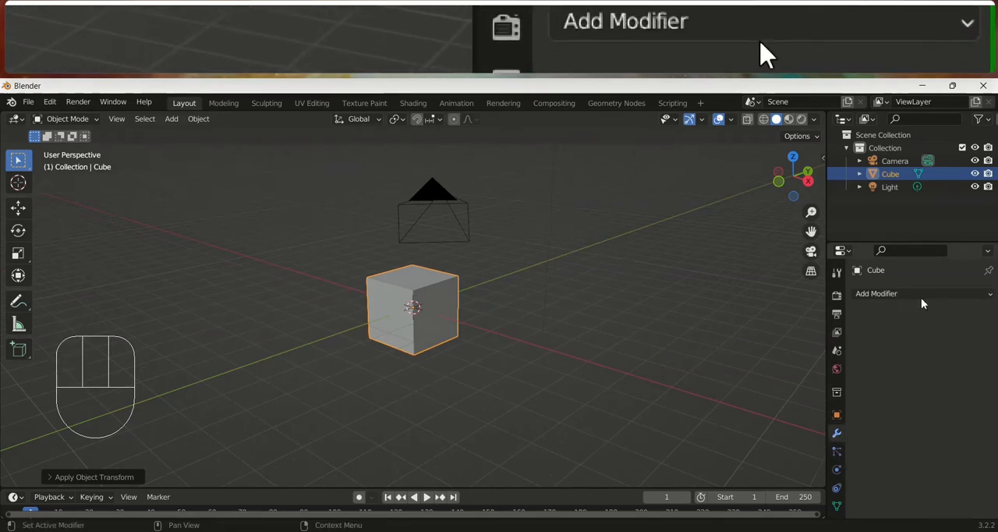
pyautogui.click(920, 295)
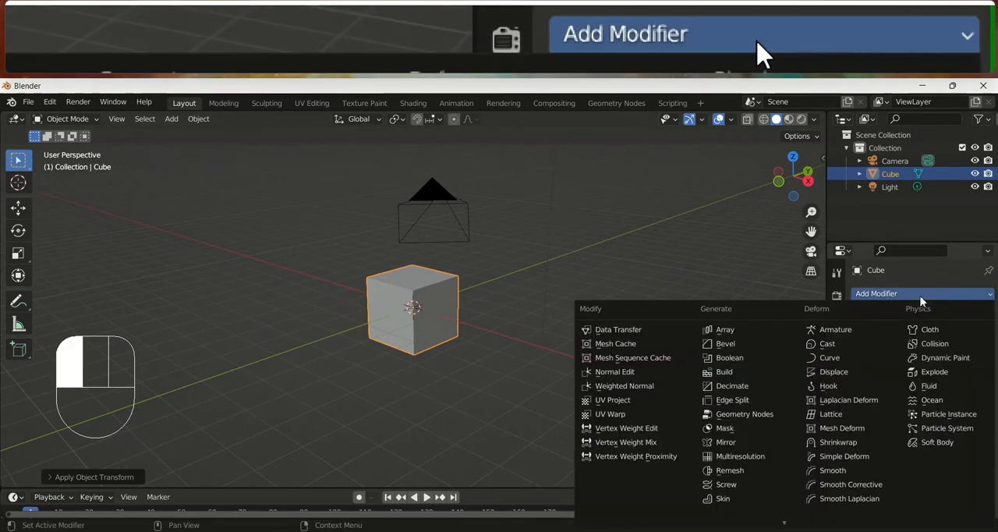
pyautogui.click(758, 332)
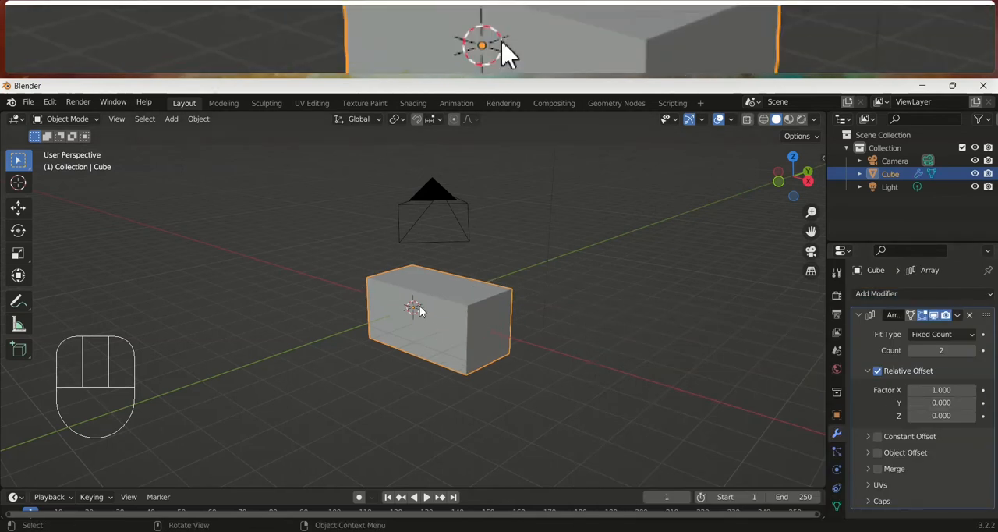
pyautogui.click(971, 352)
pyautogui.click(971, 351)
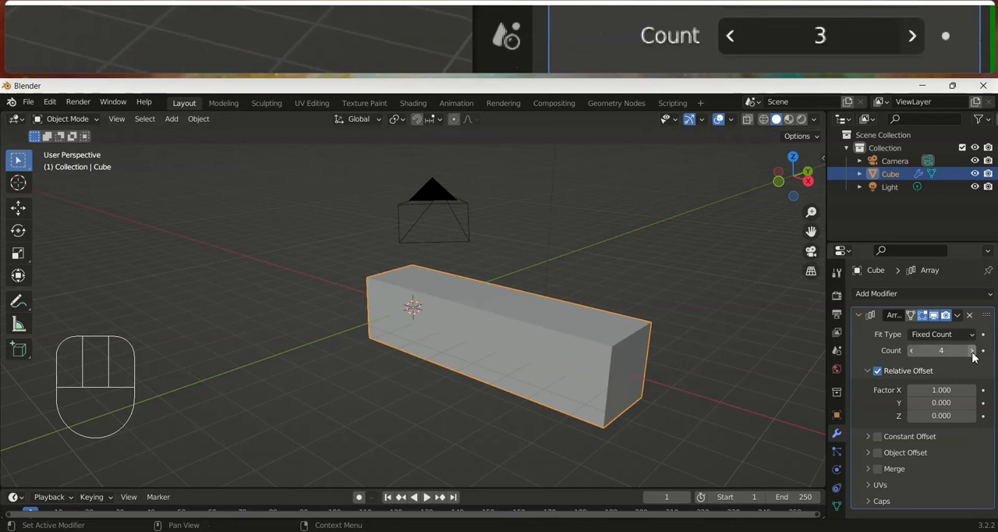
# Set the array's relative offset to 1.2 on X and 1 on Z, then check the staircase from the front
pyautogui.click(971, 390)
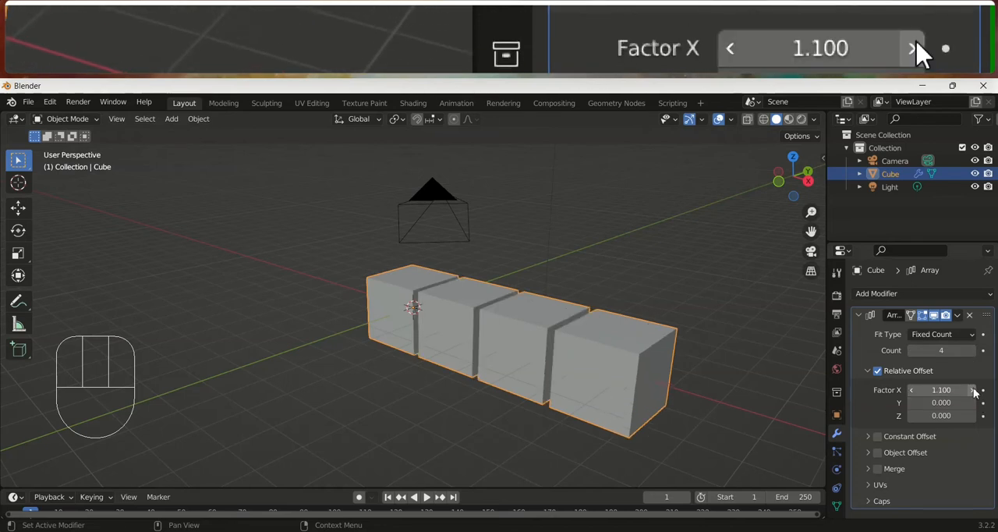
pyautogui.click(971, 390)
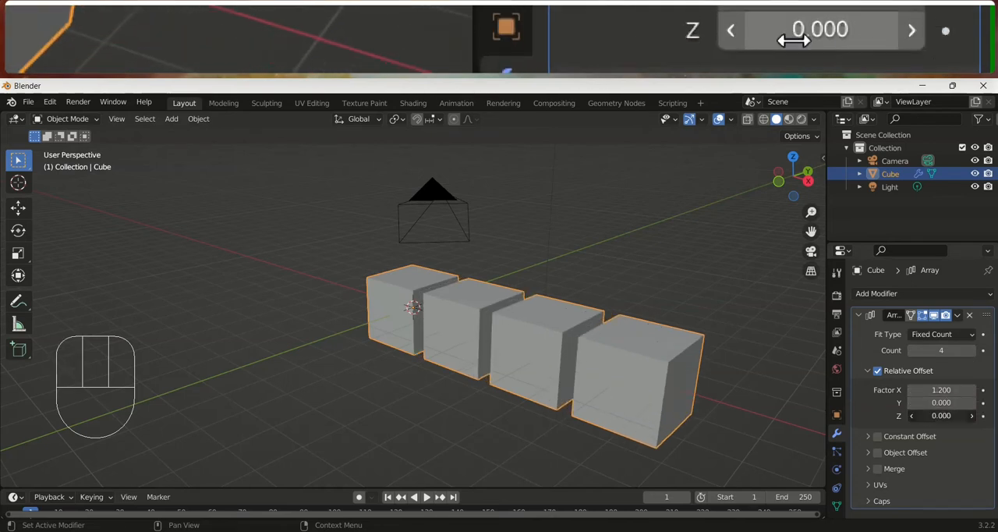
pyautogui.write('1')
pyautogui.press('Return')
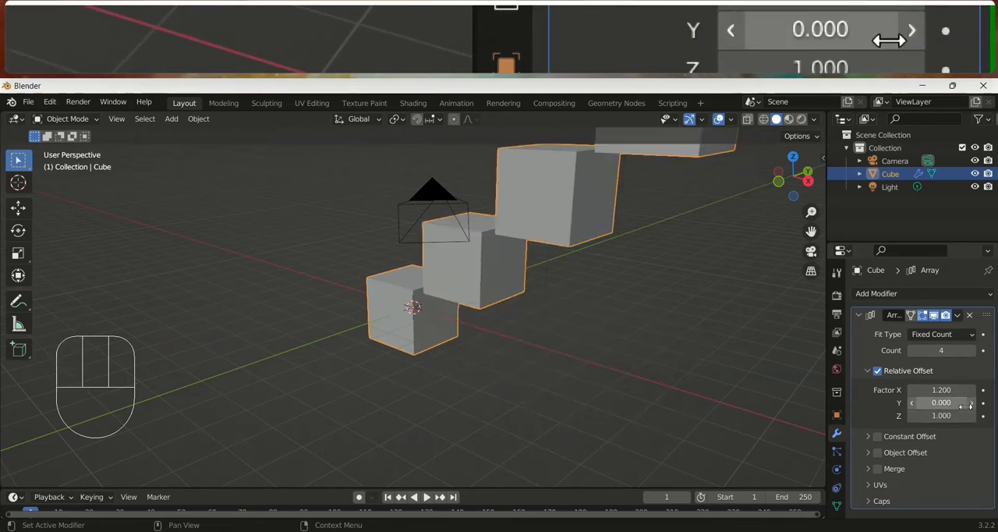
pyautogui.scroll(-3, 628, 340)
pyautogui.press('KP_1')
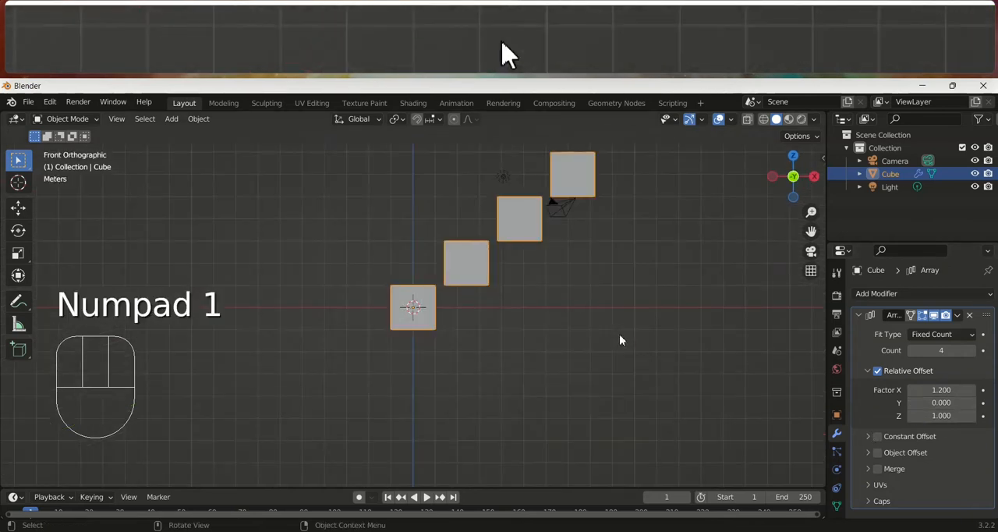
pyautogui.moveTo(623, 363); pyautogui.dragTo(601, 359, button='middle')
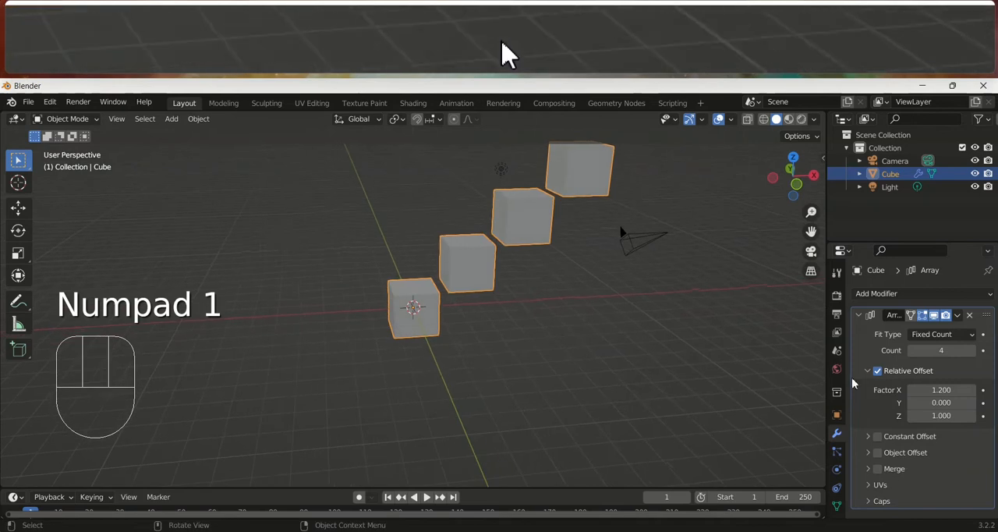
# Set the array's relative offset Factor X to 1 so the cubes meet edge to edge
pyautogui.click(939, 390)
pyautogui.write('1')
pyautogui.press('Return')
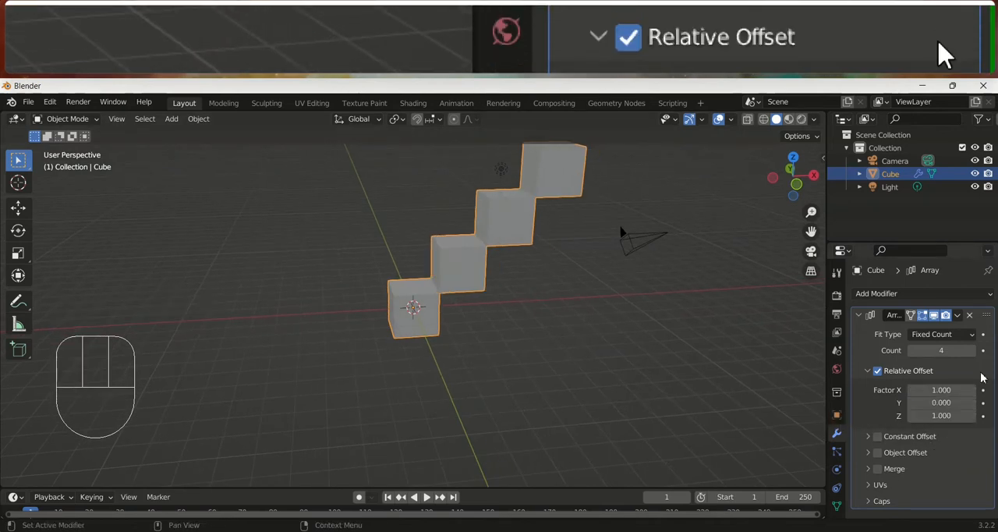
pyautogui.moveTo(564, 319); pyautogui.dragTo(437, 336, button='middle')
pyautogui.scroll(-1, 503, 352)
pyautogui.scroll(1, 503, 352)
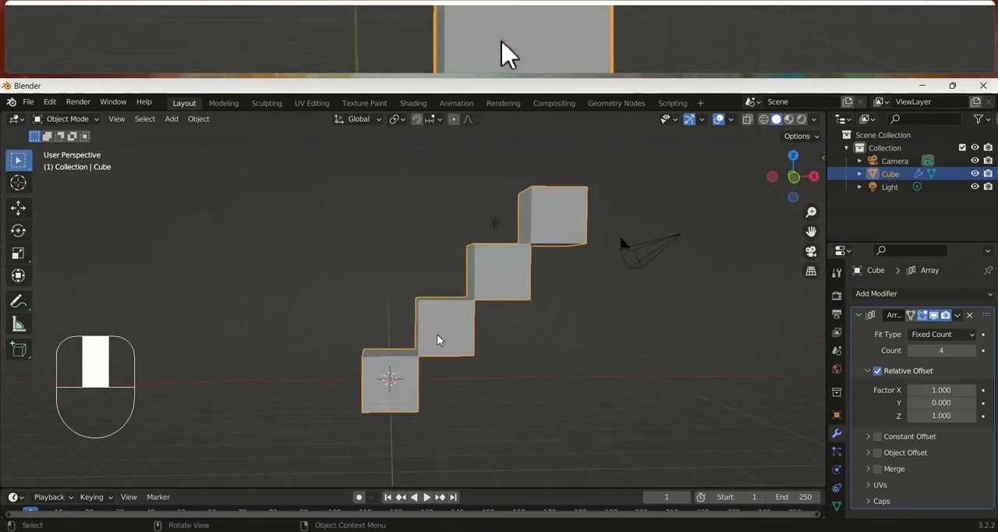
# Set the array's relative offset to 0.8 on both X and Z so the steps overlap
pyautogui.click(928, 390)
pyautogui.write('0.')
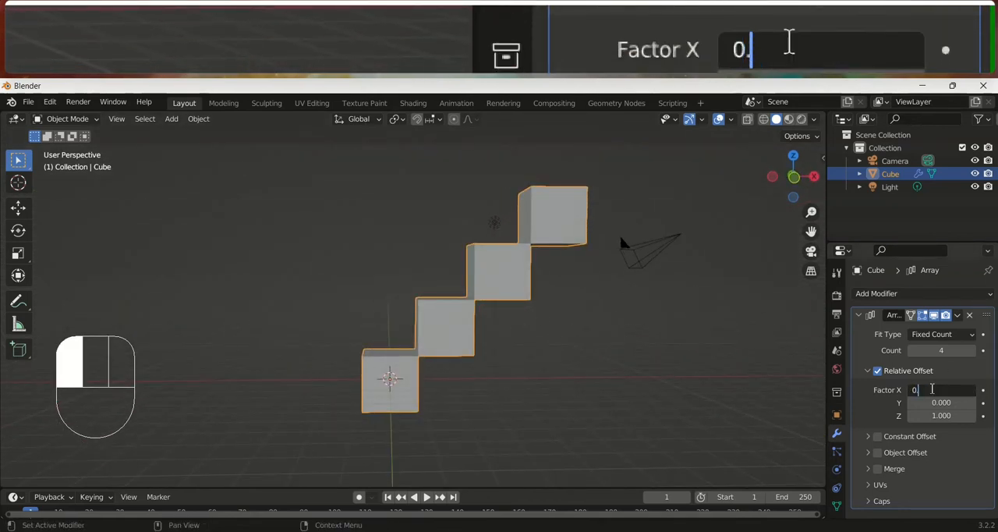
pyautogui.write('8')
pyautogui.press('Return')
pyautogui.moveTo(629, 447); pyautogui.dragTo(725, 460, button='middle')
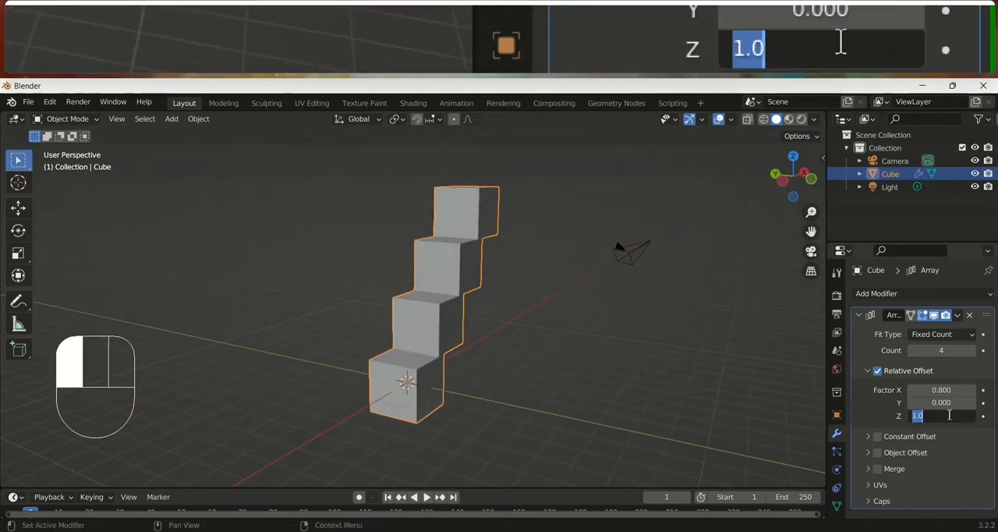
pyautogui.click(949, 415)
pyautogui.write('0.8')
pyautogui.press('Return')
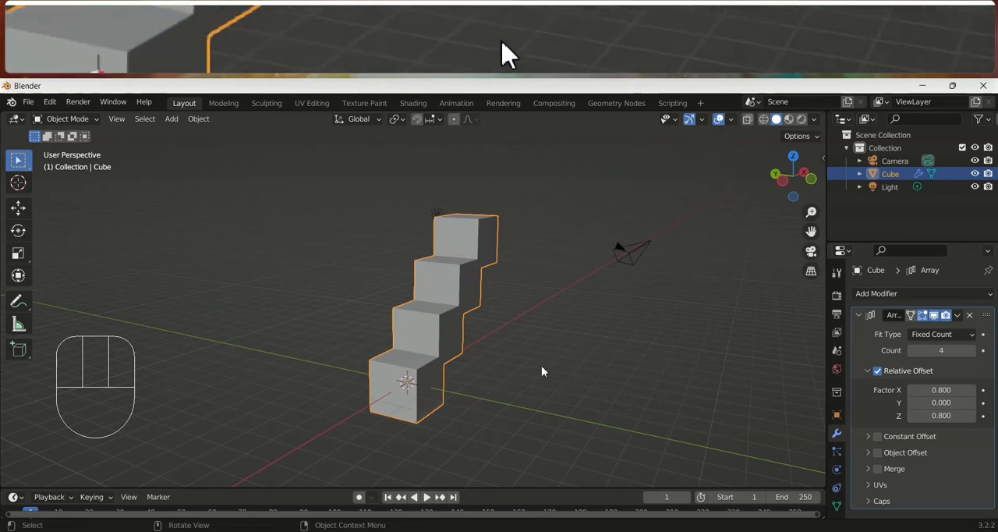
# Increase the array count to 10 to lengthen the staircase
pyautogui.moveTo(541, 364); pyautogui.dragTo(470, 369, button='middle')
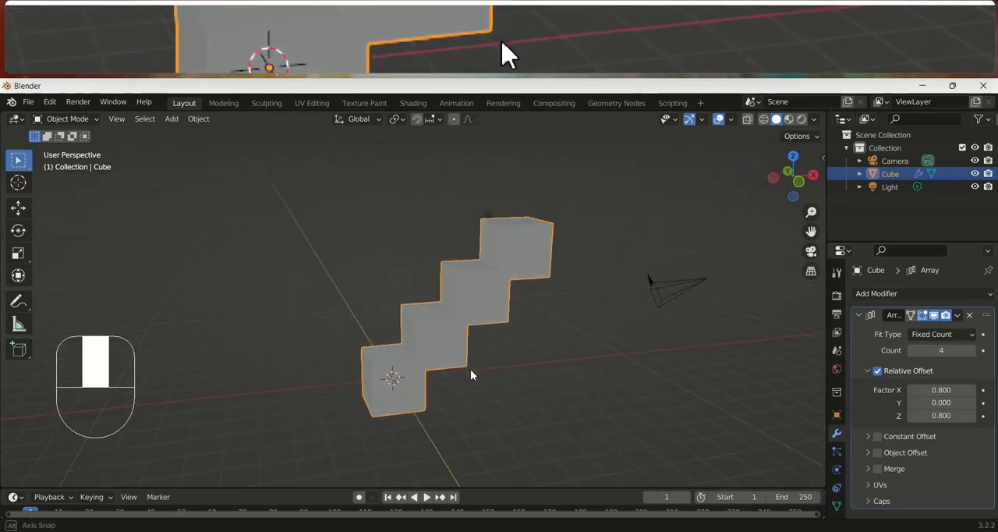
pyautogui.click(972, 351)
pyautogui.click(973, 351)
pyautogui.scroll(-3, 672, 308)
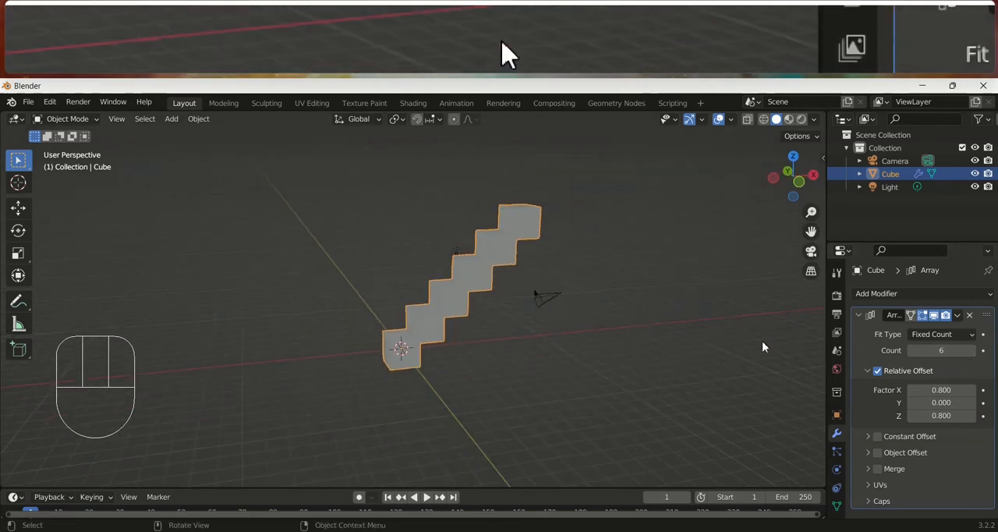
pyautogui.click(972, 351)
pyautogui.click(972, 351)
pyautogui.click(973, 351)
pyautogui.click(972, 351)
pyautogui.scroll(-3, 552, 339)
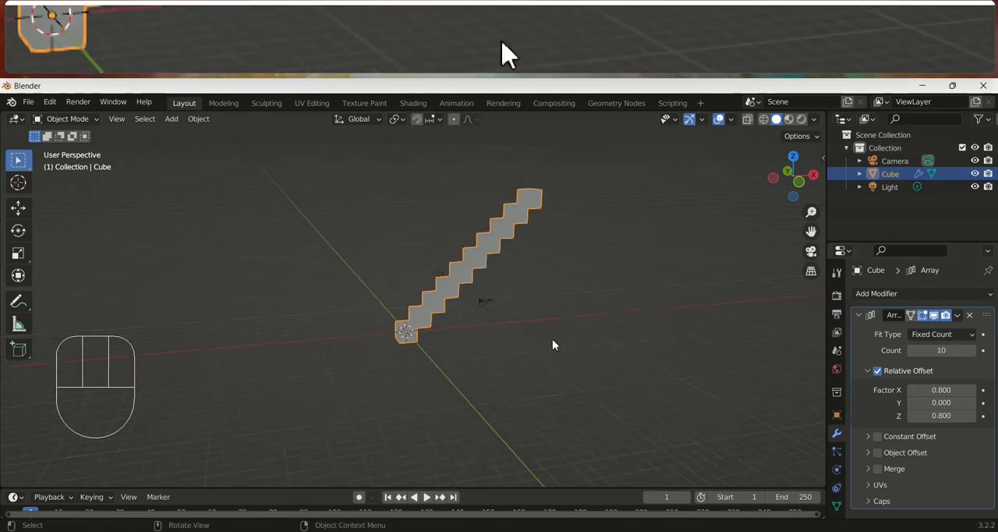
# Enter Edit Mode and scale the base cube along the Y axis in left orthographic view to make the steps wide
pyautogui.moveTo(552, 339); pyautogui.dragTo(562, 340, button='middle')
pyautogui.press('Tab')
pyautogui.scroll(3, 452, 312)
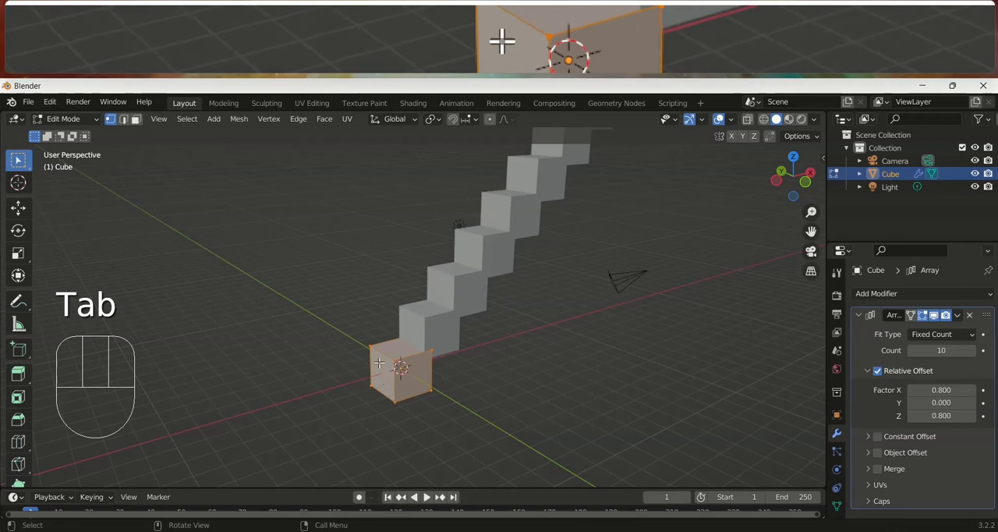
pyautogui.press('KP_1')
pyautogui.press('KP_3')
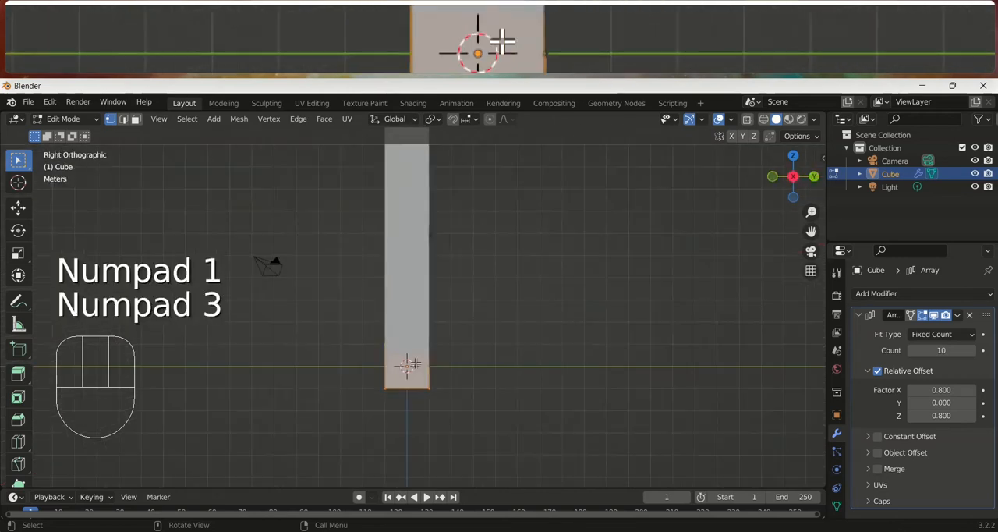
pyautogui.press('KP_1')
pyautogui.press('KP_3')
pyautogui.press('ctrl+KP_3')
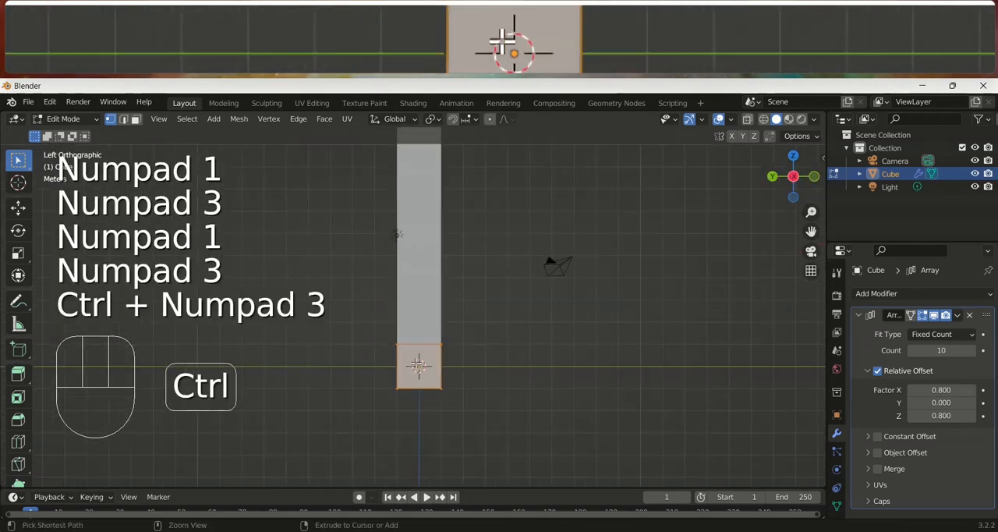
pyautogui.press('s')
pyautogui.press('x')
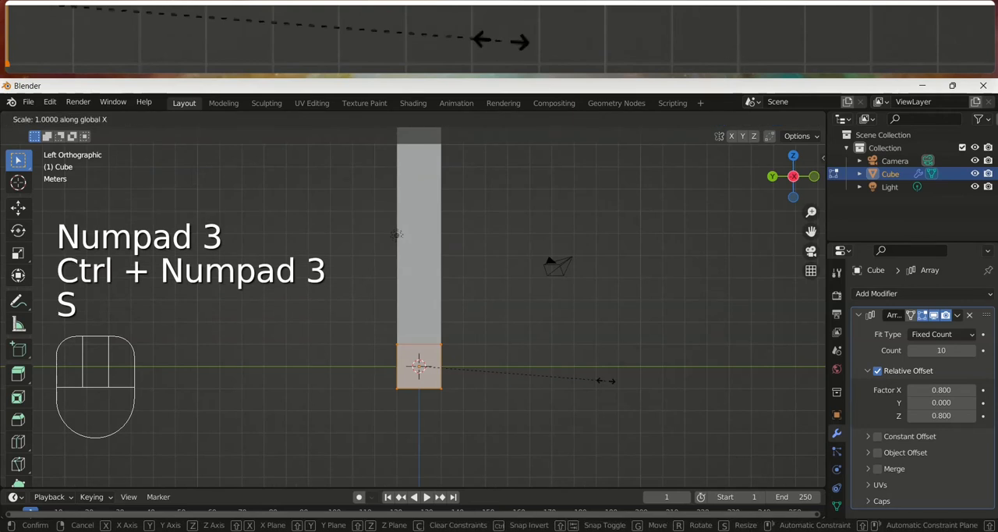
pyautogui.press('y')
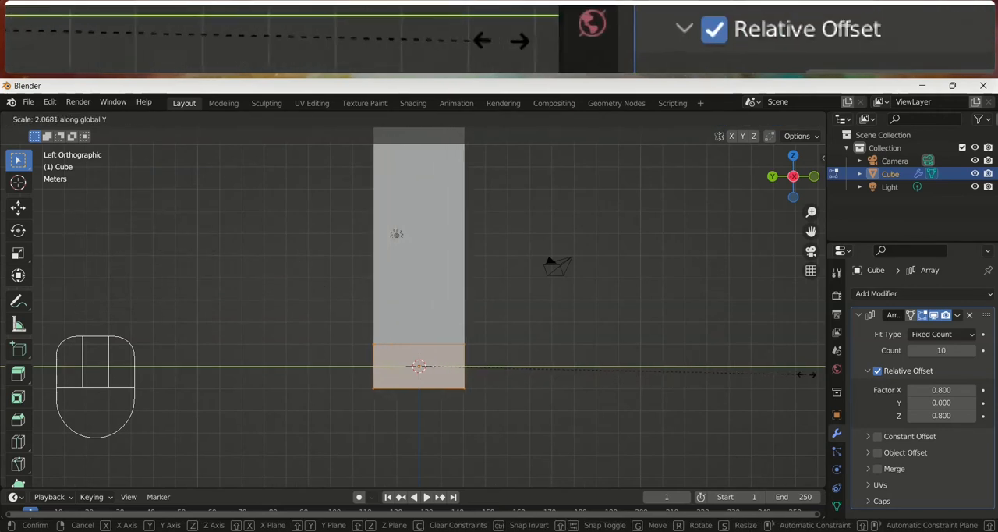
pyautogui.click(192, 346)
# Scale the base step slightly further along the Y axis to widen the whole staircase
pyautogui.scroll(-3, 192, 346)
pyautogui.moveTo(191, 346); pyautogui.dragTo(418, 369, button='middle')
pyautogui.press('s')
pyautogui.press('y')
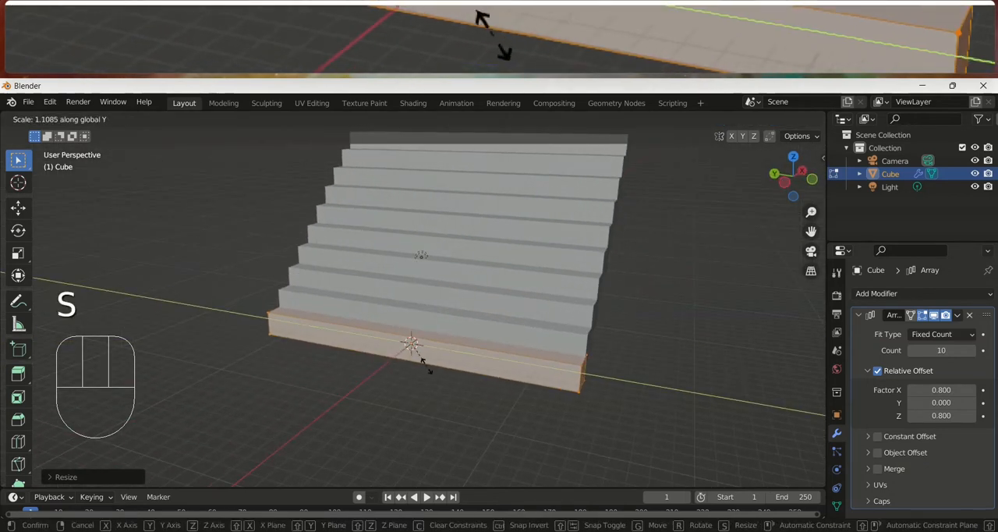
pyautogui.click(439, 371)
pyautogui.scroll(-3, 546, 351)
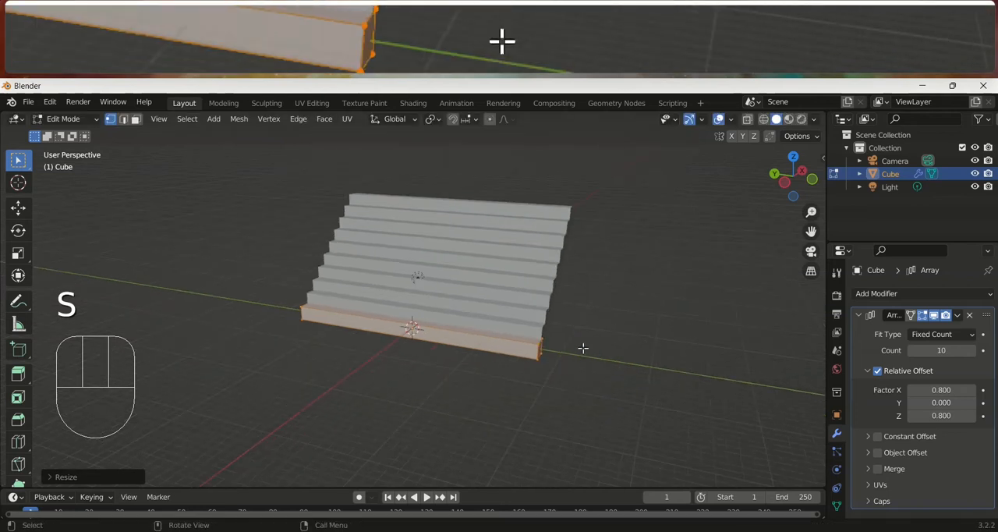
# Increase the array count to 13 to add more steps
pyautogui.click(974, 351)
pyautogui.click(974, 350)
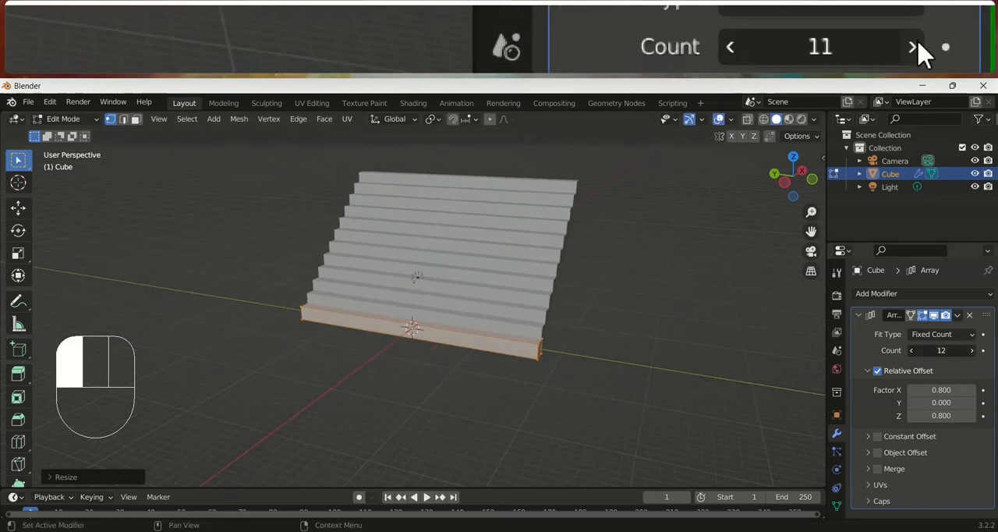
pyautogui.click(974, 350)
pyautogui.keyDown('shift'); pyautogui.moveTo(669, 321); pyautogui.dragTo(571, 364, button='middle'); pyautogui.keyUp('shift')
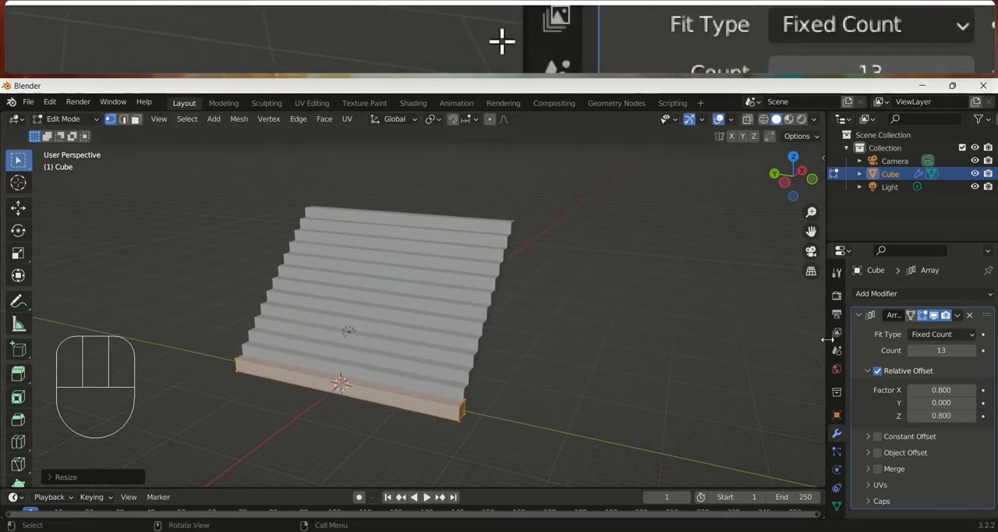
# Collapse the first Array modifier's settings and add a second Array modifier to the staircase
pyautogui.click(858, 315)
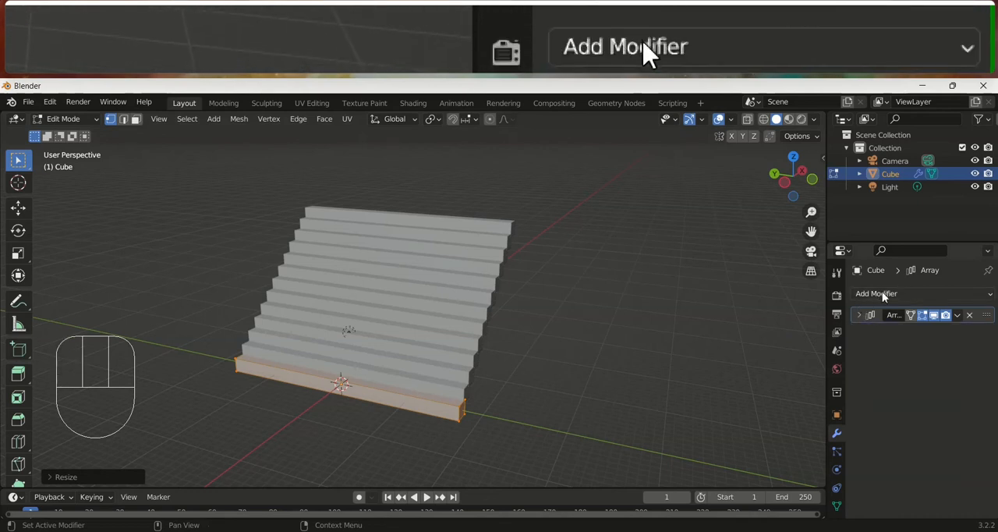
pyautogui.click(883, 295)
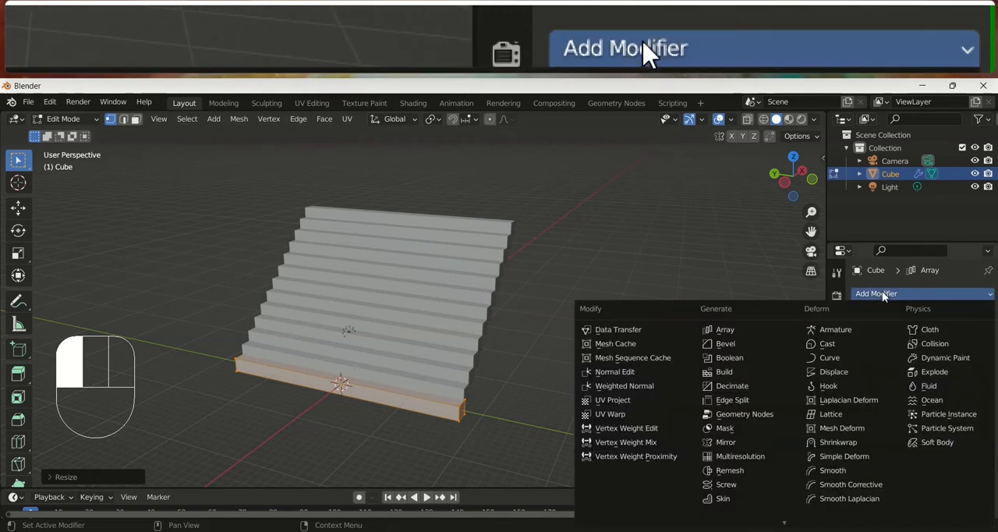
pyautogui.click(725, 329)
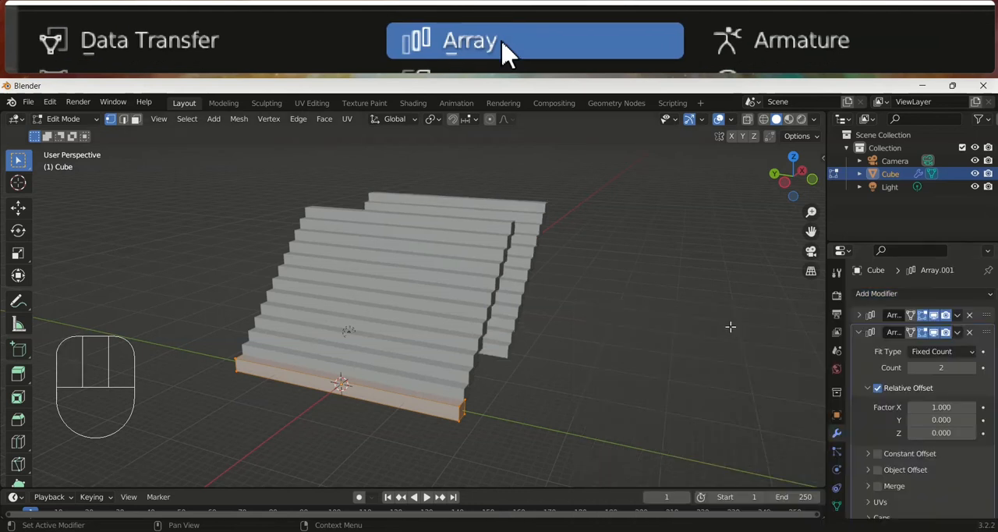
# Reduce the second array's relative offset Factor X to 0.1 to bring the duplicated staircase against the original
pyautogui.moveTo(554, 292); pyautogui.dragTo(468, 296, button='middle')
pyautogui.moveTo(764, 402); pyautogui.dragTo(694, 390, button='middle')
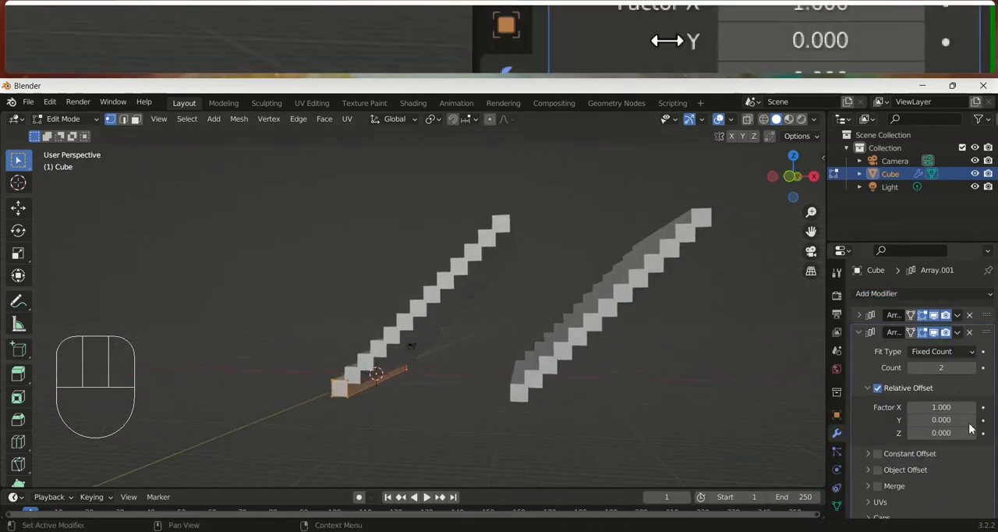
pyautogui.click(911, 408)
pyautogui.click(911, 408)
pyautogui.click(911, 408)
pyautogui.click(911, 408)
pyautogui.click(911, 407)
pyautogui.click(911, 407)
pyautogui.click(911, 408)
pyautogui.click(911, 408)
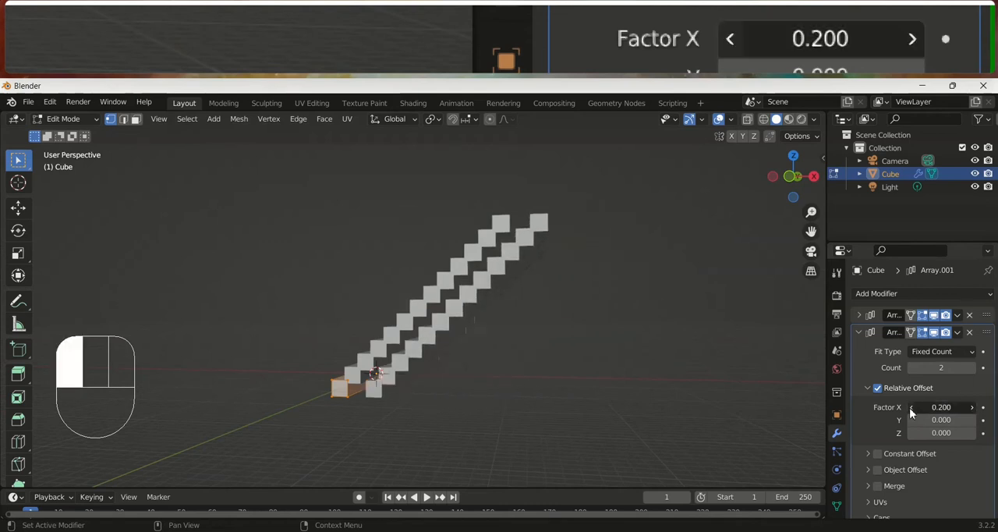
pyautogui.click(911, 408)
# Increase the second array's count to 12 to fill the space behind the steps
pyautogui.moveTo(617, 379); pyautogui.dragTo(867, 416, button='middle')
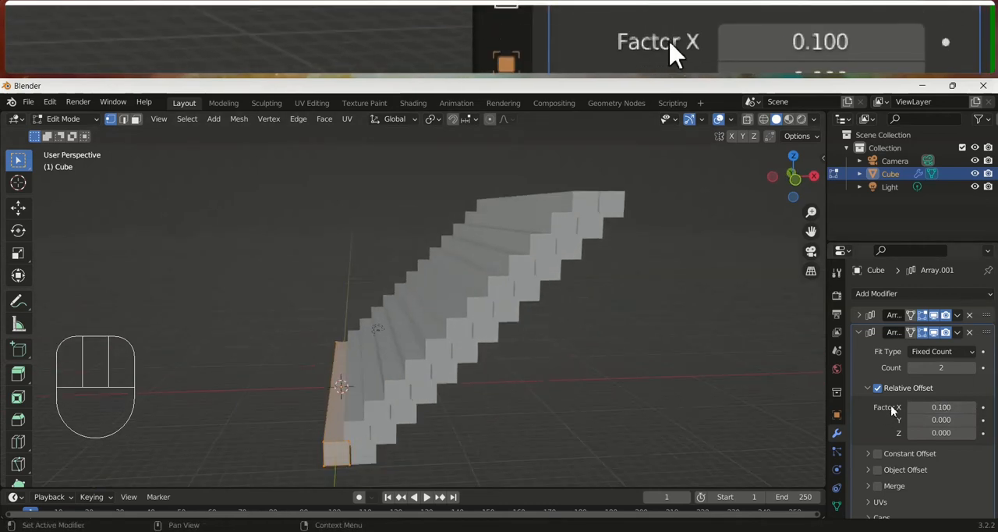
pyautogui.click(972, 367)
pyautogui.doubleClick(972, 367)
pyautogui.click(972, 367)
pyautogui.doubleClick(971, 367)
pyautogui.click(971, 368)
pyautogui.doubleClick(972, 367)
pyautogui.click(971, 367)
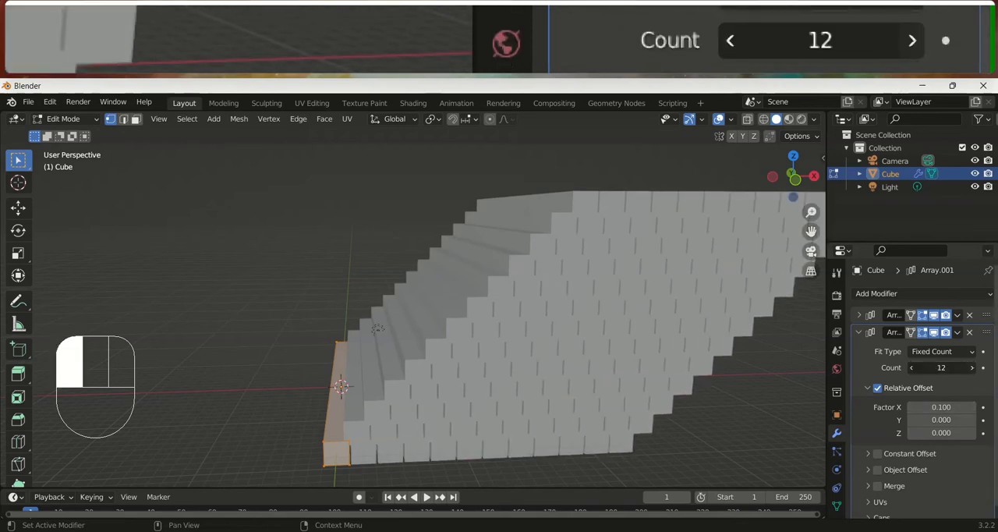
# Reduce the second array's count to 11
pyautogui.click(911, 368)
pyautogui.scroll(-3, 661, 318)
pyautogui.moveTo(660, 318); pyautogui.dragTo(646, 363, button='middle')
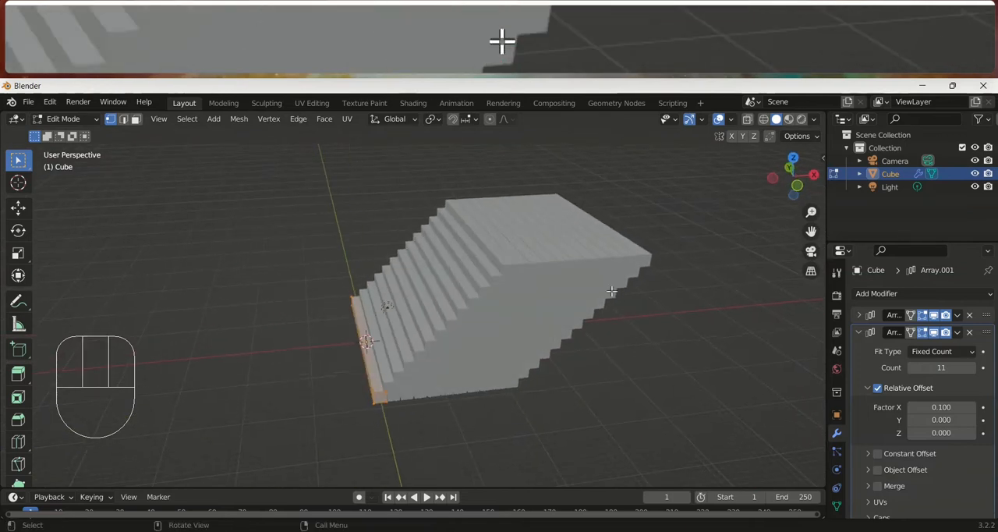
pyautogui.moveTo(537, 321); pyautogui.dragTo(503, 330, button='middle')
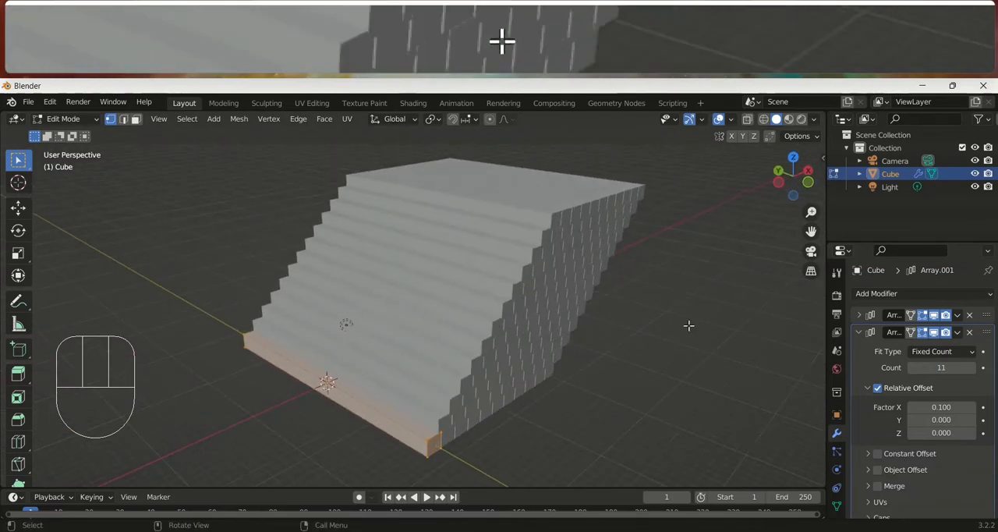
# Collapse the second Array modifier's settings and add a Bevel modifier to the staircase
pyautogui.click(859, 332)
pyautogui.click(891, 296)
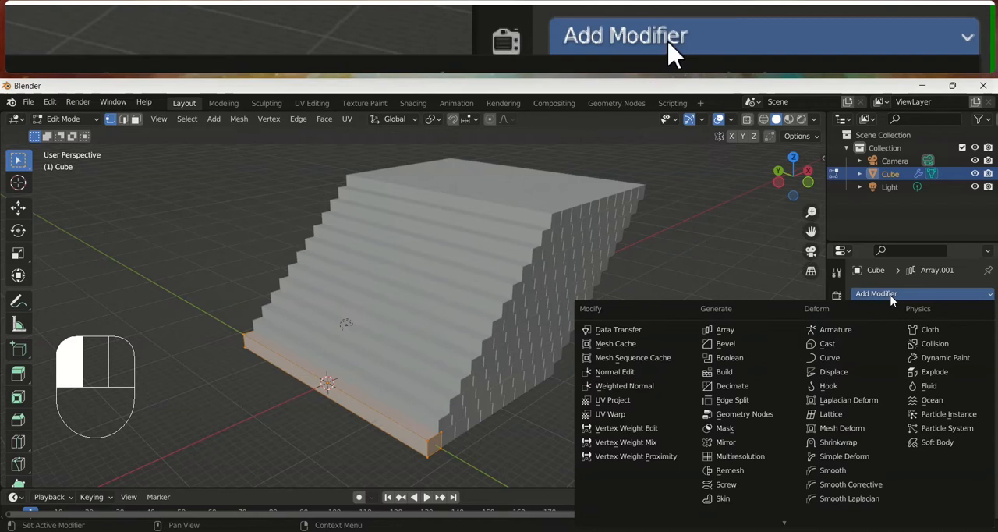
pyautogui.click(723, 344)
pyautogui.moveTo(688, 329); pyautogui.dragTo(485, 347, button='middle')
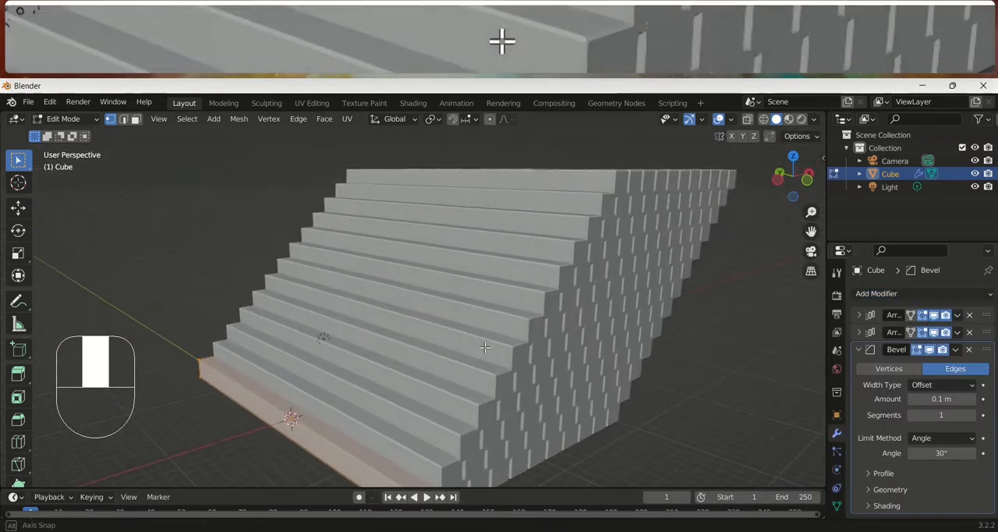
# Remove the second Array modifier, keeping the first Array and the Bevel modifier
pyautogui.scroll(2, 492, 349)
pyautogui.keyDown('shift'); pyautogui.moveTo(511, 381); pyautogui.dragTo(493, 325, button='middle'); pyautogui.keyUp('shift')
pyautogui.keyDown('shift'); pyautogui.moveTo(528, 363); pyautogui.dragTo(521, 332, button='middle'); pyautogui.keyUp('shift')
pyautogui.click(970, 333)
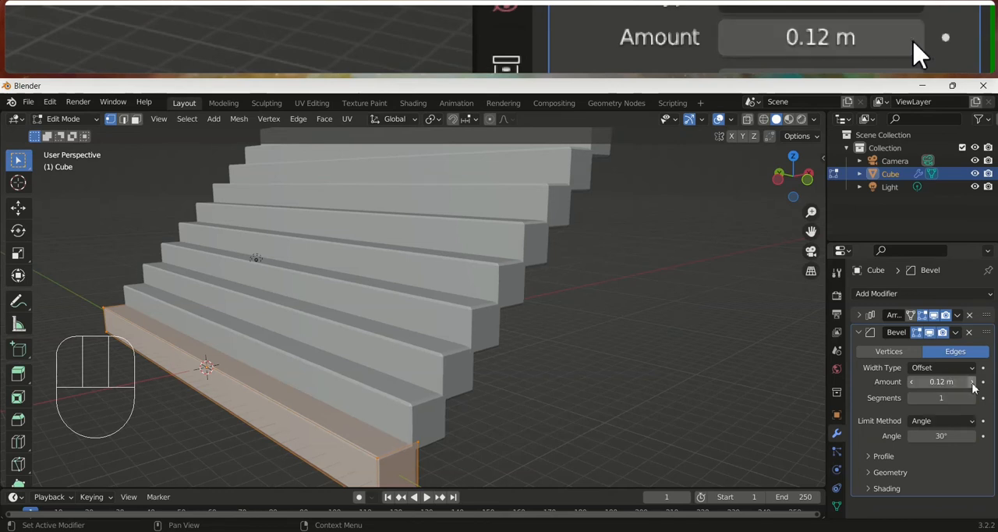
# Increase the Bevel modifier's amount to 0.25 m
pyautogui.moveTo(514, 383); pyautogui.dragTo(460, 383, button='middle')
pyautogui.moveTo(971, 383); pyautogui.dragTo(978, 383)
pyautogui.moveTo(470, 414); pyautogui.dragTo(561, 444, button='middle')
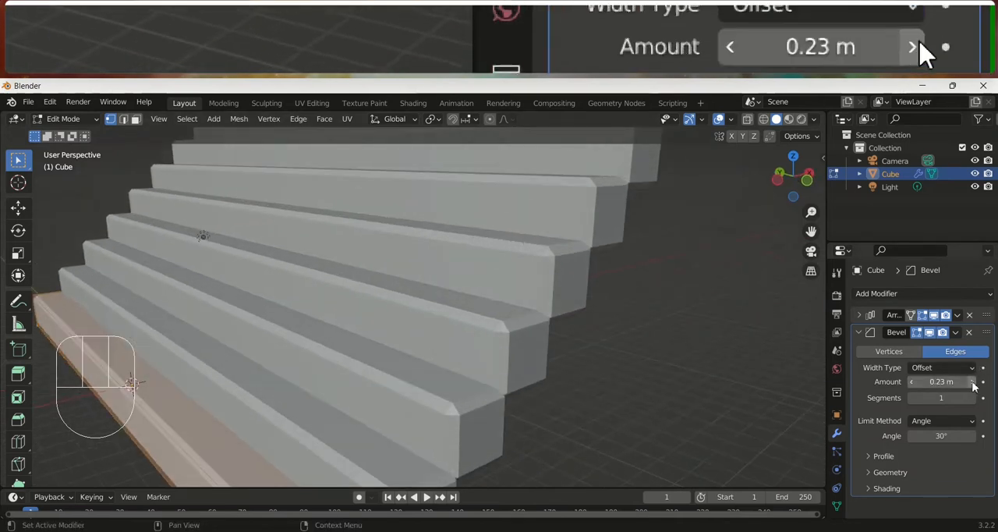
pyautogui.click(971, 383)
pyautogui.moveTo(724, 381); pyautogui.dragTo(664, 386, button='middle')
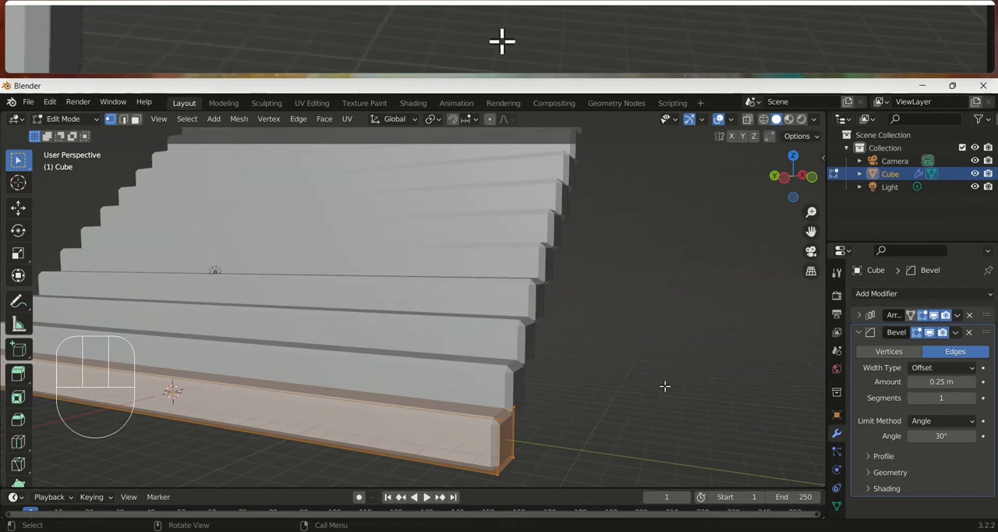
# Increase the Bevel modifier's segments to 5 to round the step edges
pyautogui.scroll(-1, 583, 336)
pyautogui.moveTo(583, 336); pyautogui.dragTo(477, 368, button='middle')
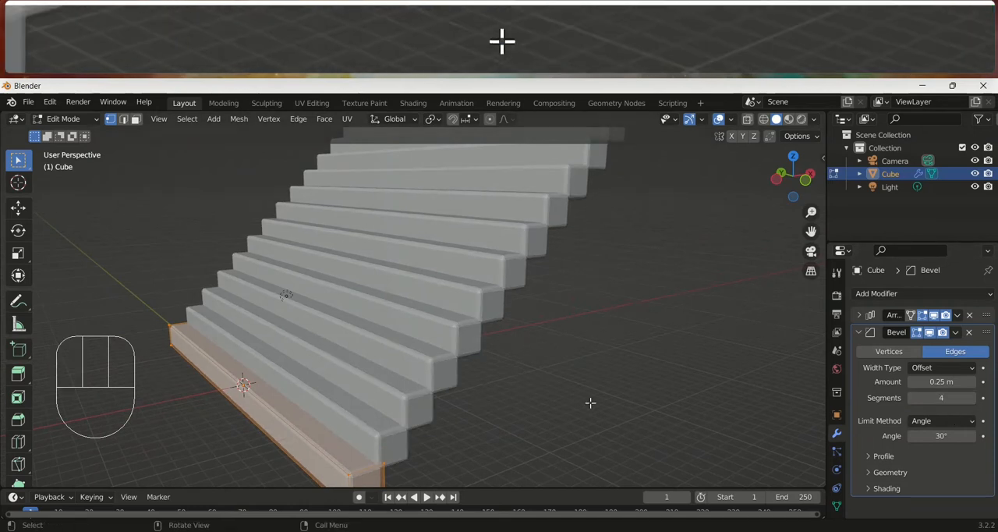
pyautogui.scroll(3, 591, 402)
pyautogui.keyDown('shift'); pyautogui.moveTo(551, 404); pyautogui.dragTo(580, 346, button='middle'); pyautogui.keyUp('shift')
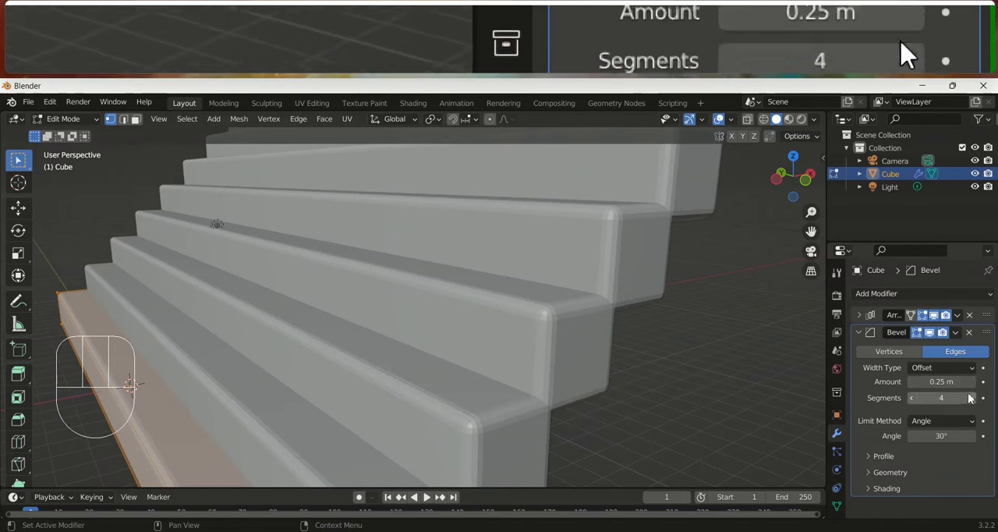
pyautogui.scroll(-3, 577, 323)
pyautogui.moveTo(514, 344); pyautogui.dragTo(545, 366, button='middle')
pyautogui.scroll(-4, 599, 317)
pyautogui.keyDown('shift'); pyautogui.moveTo(521, 365); pyautogui.dragTo(488, 345, button='middle'); pyautogui.keyUp('shift')
# Return to Object Mode and apply Shade Smooth to the staircase
pyautogui.press('Tab')
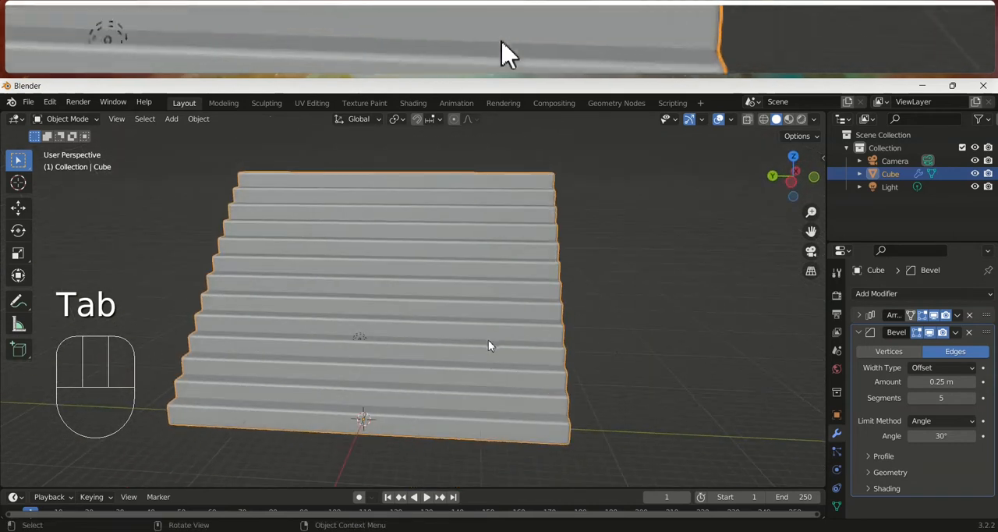
pyautogui.rightClick(489, 345)
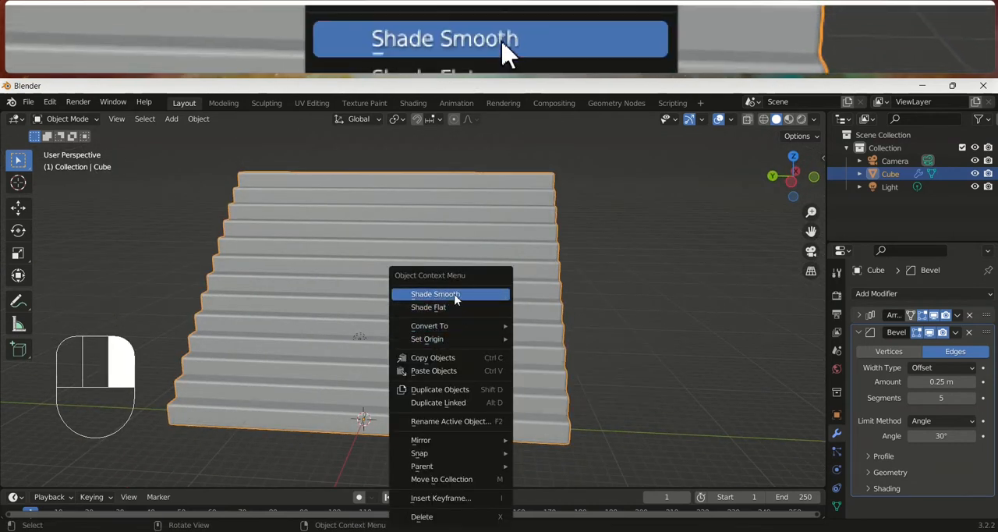
pyautogui.click(456, 299)
pyautogui.moveTo(456, 299); pyautogui.dragTo(557, 397, button='middle')
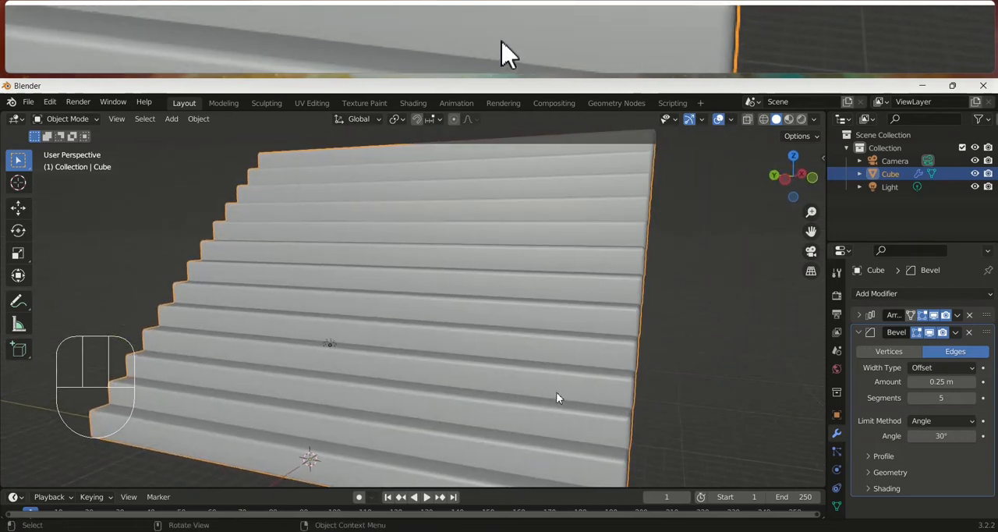
# Check the bevelled staircase's profile from the front and right orthographic views and in perspective
pyautogui.press('KP_1')
pyautogui.press('KP_1')
pyautogui.press('KP_3')
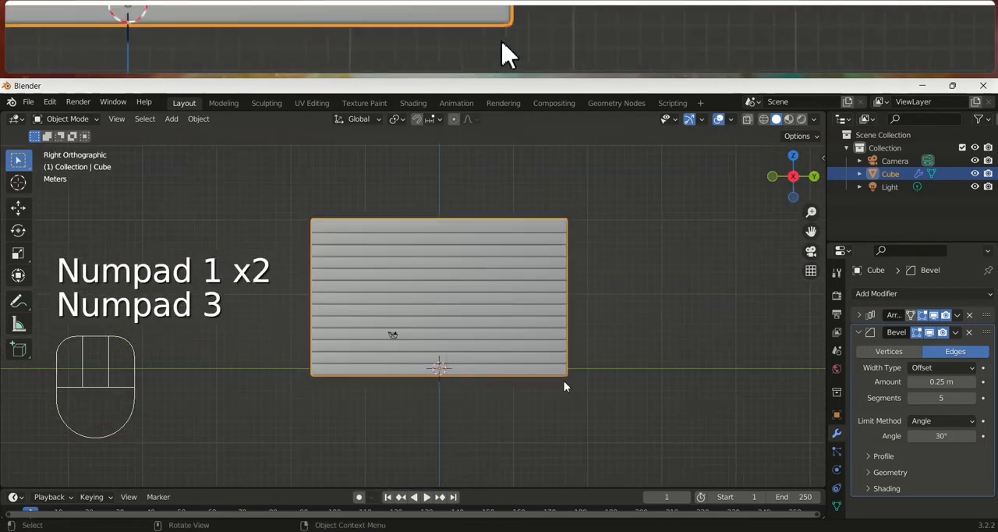
pyautogui.press('Tab')
pyautogui.scroll(5, 531, 342)
pyautogui.scroll(-2, 629, 453)
pyautogui.moveTo(628, 452); pyautogui.dragTo(393, 430, button='middle')
pyautogui.press('KP_1')
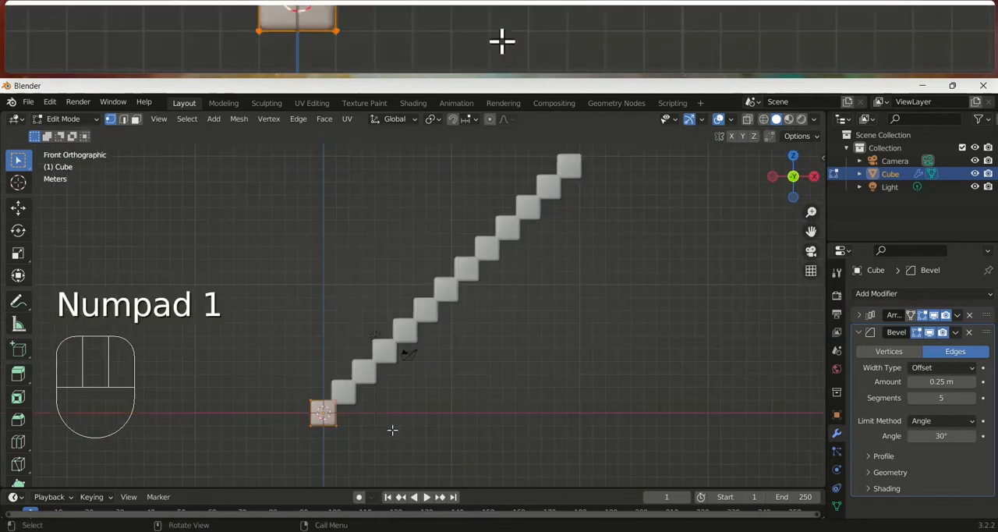
pyautogui.press('KP_3')
pyautogui.press('KP_1')
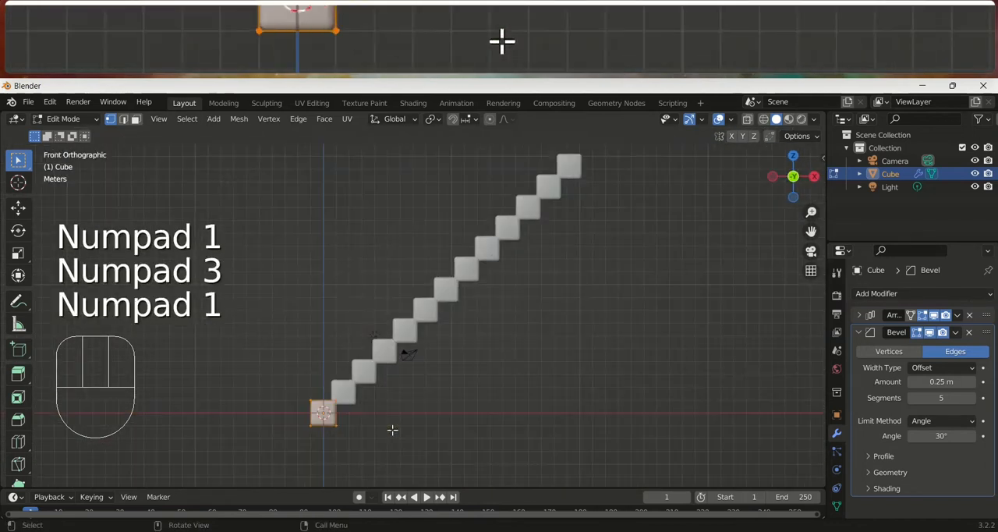
pyautogui.moveTo(499, 244); pyautogui.dragTo(558, 264, button='middle')
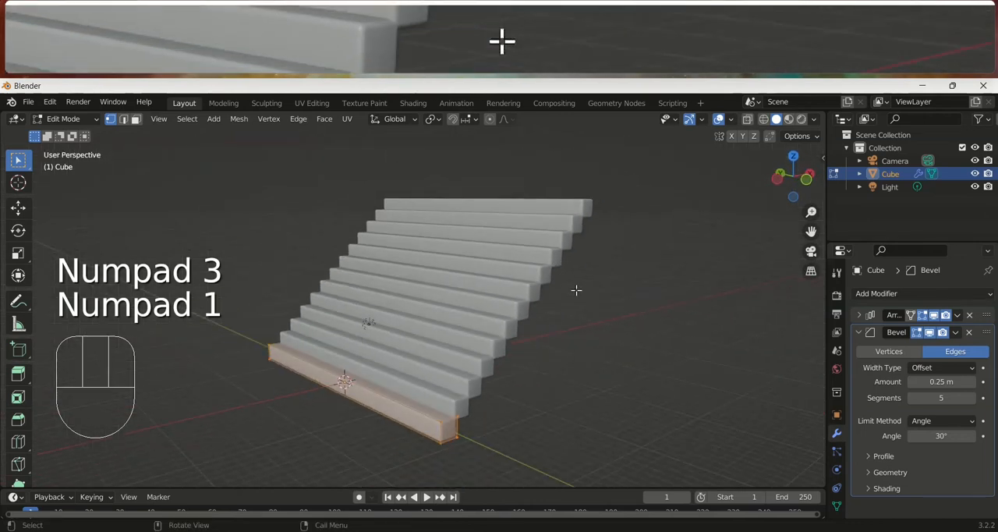
# Apply the Bevel modifier to the staircase in Object Mode
pyautogui.press('Tab')
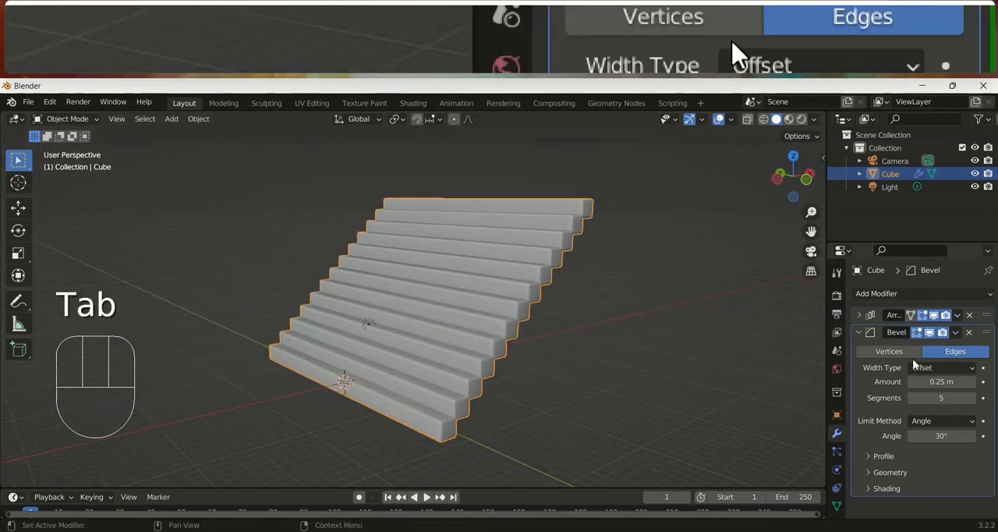
pyautogui.click(956, 333)
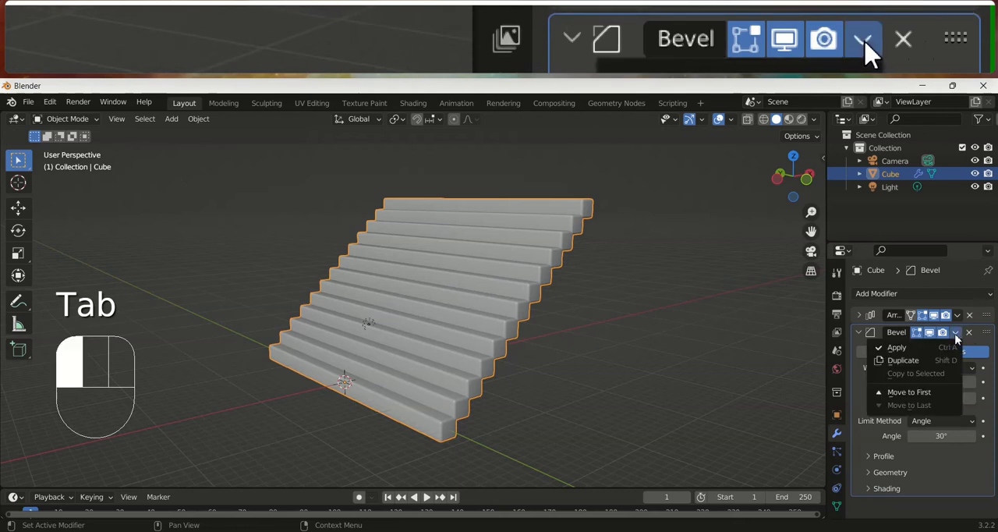
pyautogui.click(943, 348)
# Inspect the bevel geometry at the first step's corner up close in Edit Mode
pyautogui.scroll(3, 560, 405)
pyautogui.press('Tab')
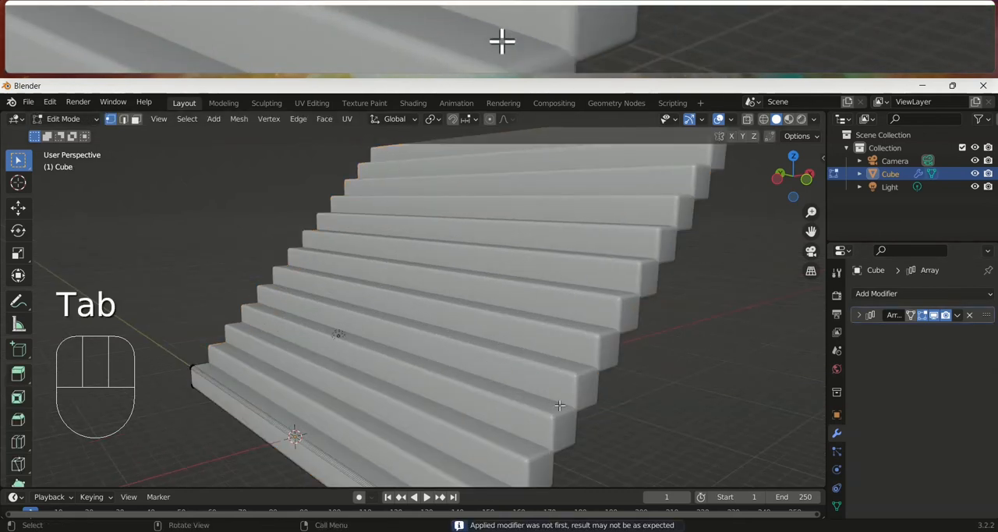
pyautogui.keyDown('shift'); pyautogui.moveTo(502, 460); pyautogui.dragTo(471, 336, button='middle'); pyautogui.keyUp('shift')
pyautogui.scroll(2, 465, 382)
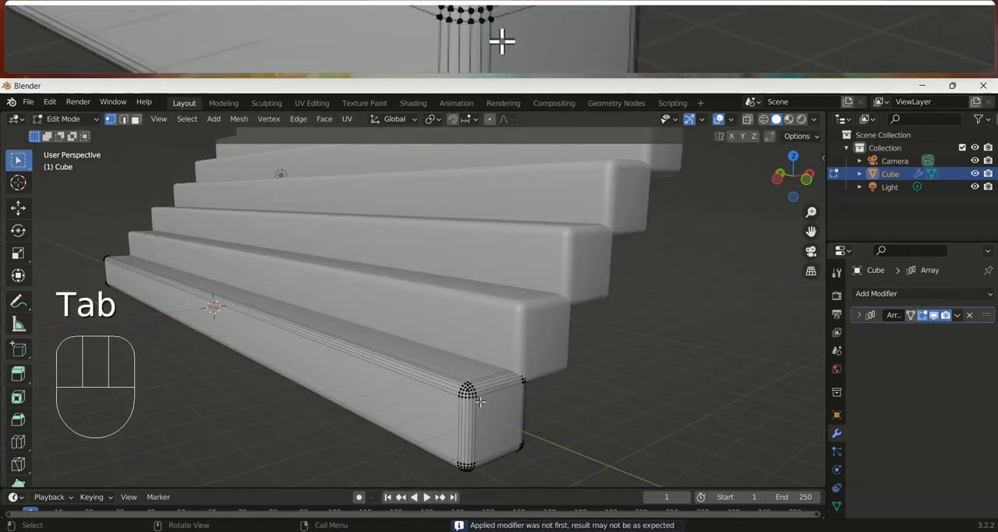
pyautogui.scroll(3, 465, 394)
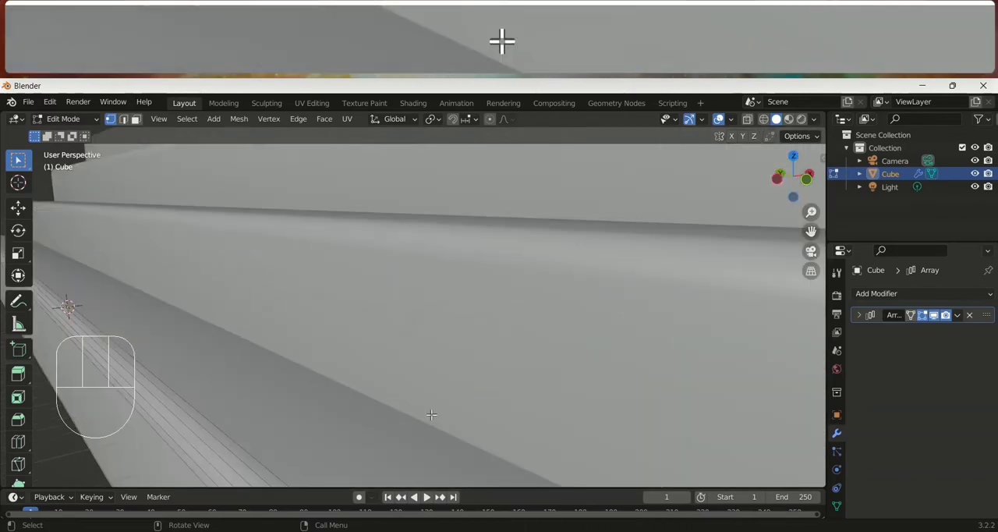
pyautogui.scroll(-1, 433, 414)
pyautogui.keyDown('shift'); pyautogui.moveTo(433, 414); pyautogui.dragTo(425, 357, button='middle'); pyautogui.keyUp('shift')
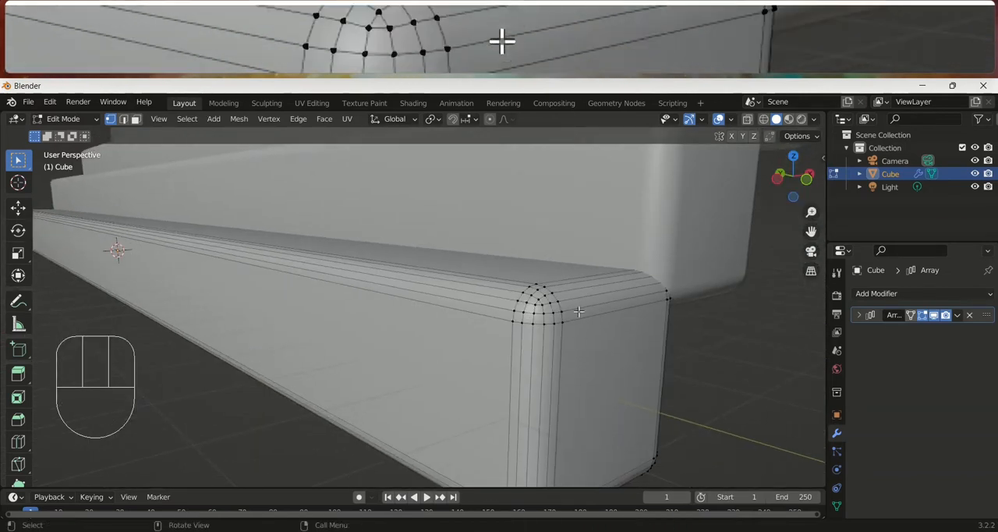
pyautogui.scroll(-5, 578, 312)
# Return to Object Mode and apply the Array modifier to the staircase
pyautogui.press('Tab')
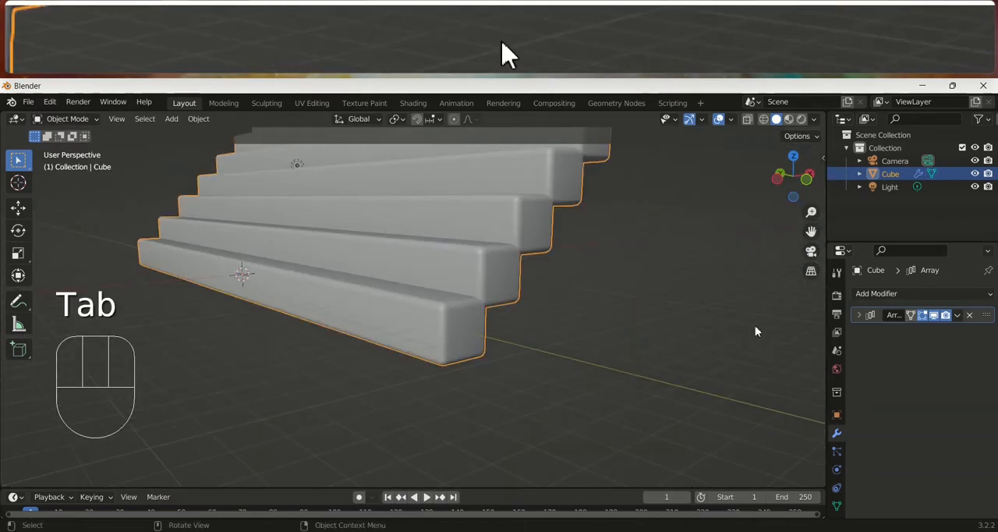
pyautogui.click(958, 315)
pyautogui.click(939, 331)
# Examine the full staircase mesh in Edit Mode and from the front and right views, then deselect the staircase in Object Mode
pyautogui.scroll(-3, 601, 266)
pyautogui.press('Tab')
pyautogui.keyDown('shift'); pyautogui.moveTo(501, 290); pyautogui.dragTo(493, 437, button='middle'); pyautogui.keyUp('shift')
pyautogui.moveTo(484, 375)
pyautogui.mouseDown(button='middle')
pyautogui.moveTo(582, 385)
pyautogui.moveTo(545, 390)
pyautogui.moveTo(500, 366)
pyautogui.mouseUp(button='middle')
pyautogui.press('KP_1')
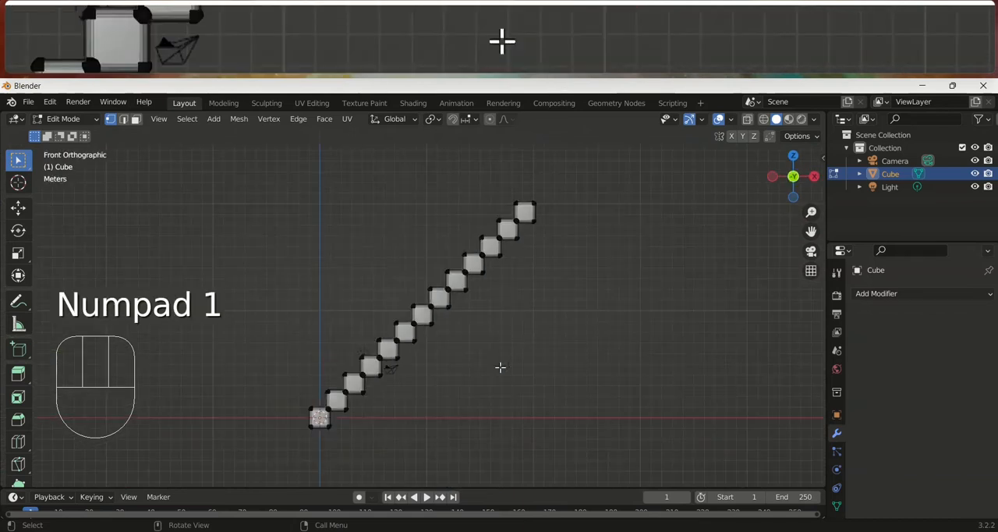
pyautogui.press('KP_3')
pyautogui.press('Tab')
pyautogui.click(913, 293)
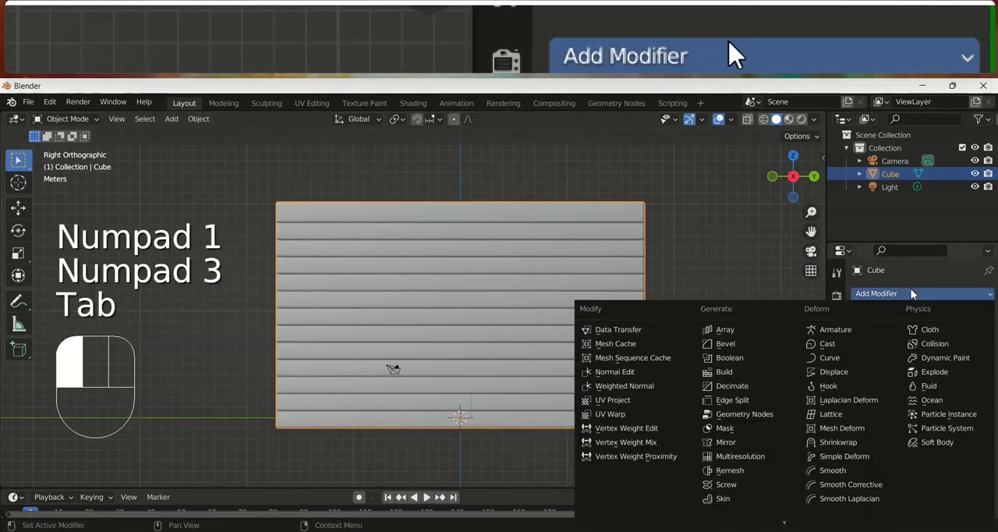
pyautogui.click(679, 238)
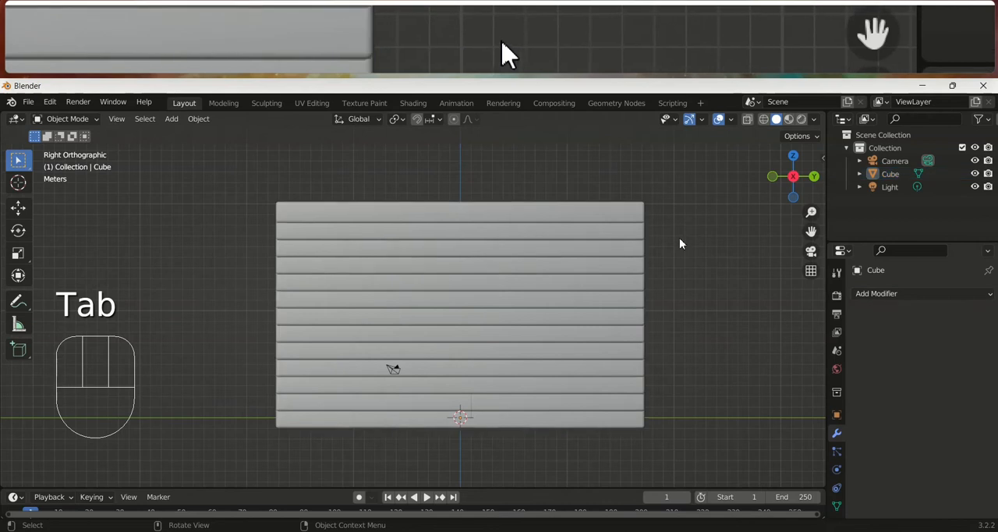
# Add a new cube mesh to the scene at the foot of the staircase
pyautogui.scroll(-3, 536, 300)
pyautogui.moveTo(535, 300); pyautogui.dragTo(505, 363, button='middle')
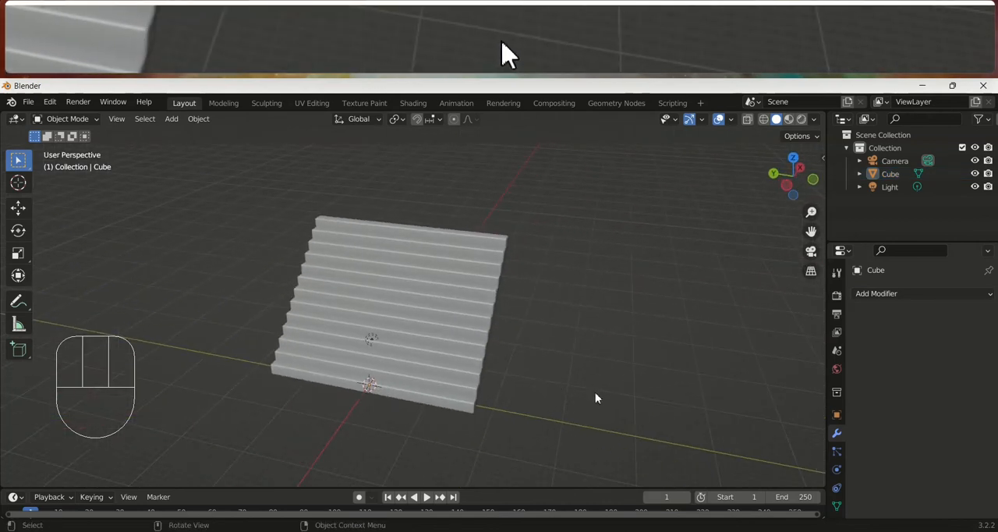
pyautogui.hotkey('shift', 'a')
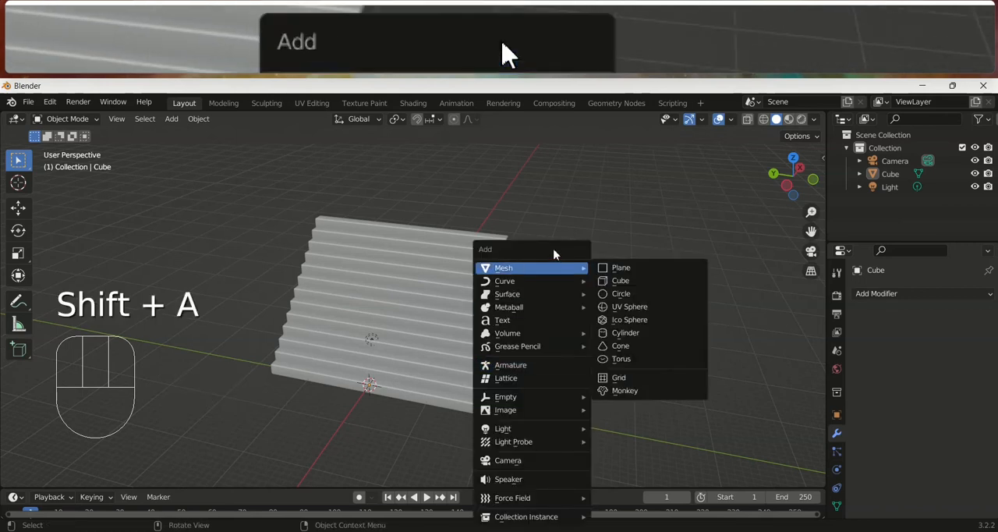
pyautogui.moveTo(549, 270)
pyautogui.click(617, 280)
pyautogui.moveTo(616, 290); pyautogui.dragTo(556, 400, button='middle')
# Scale the new cube about 2 times along X and stretch it taller along Z
pyautogui.press('s')
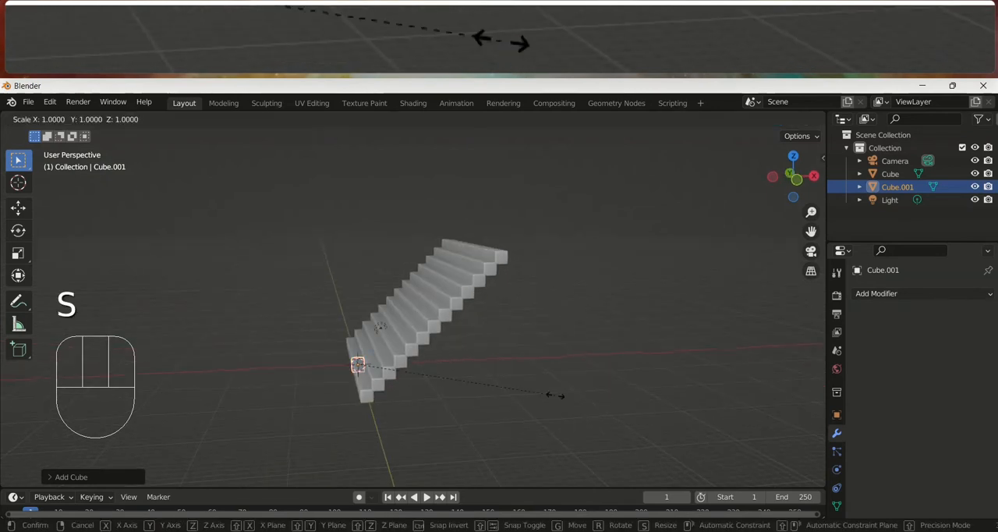
pyautogui.click(750, 393)
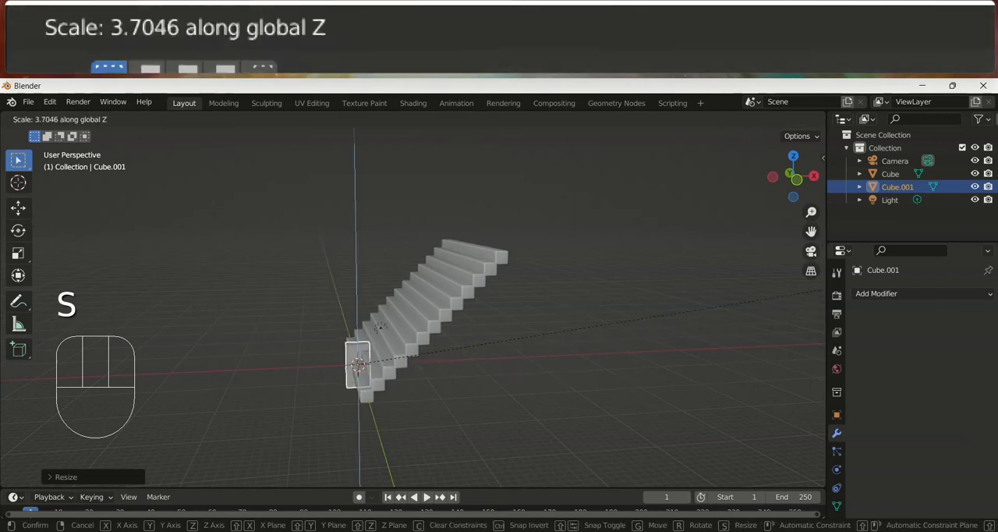
pyautogui.click(215, 431)
pyautogui.moveTo(415, 409); pyautogui.dragTo(431, 407, button='middle')
pyautogui.scroll(4, 431, 407)
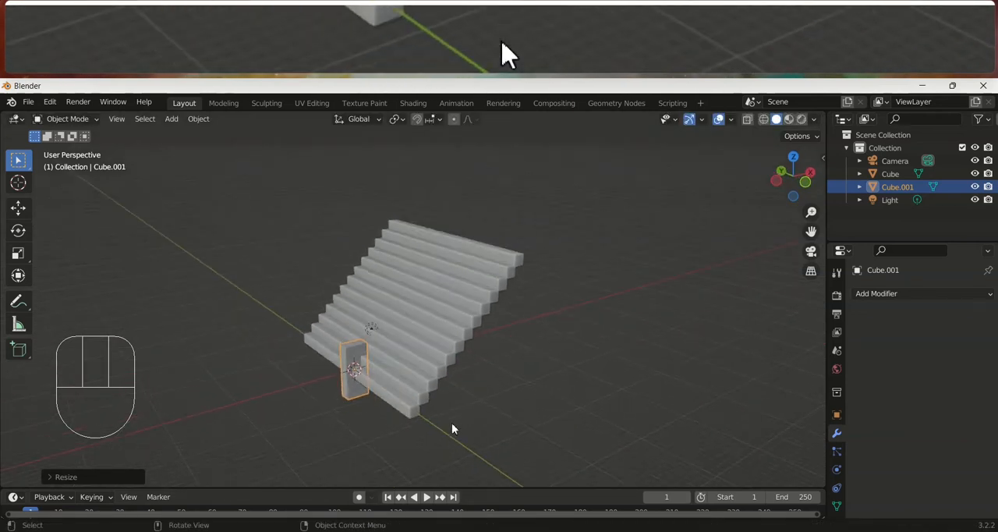
# Scale the block about 3.4 times along Y and Z with the X axis locked
pyautogui.press('s')
pyautogui.hotkey('shift', 'x')
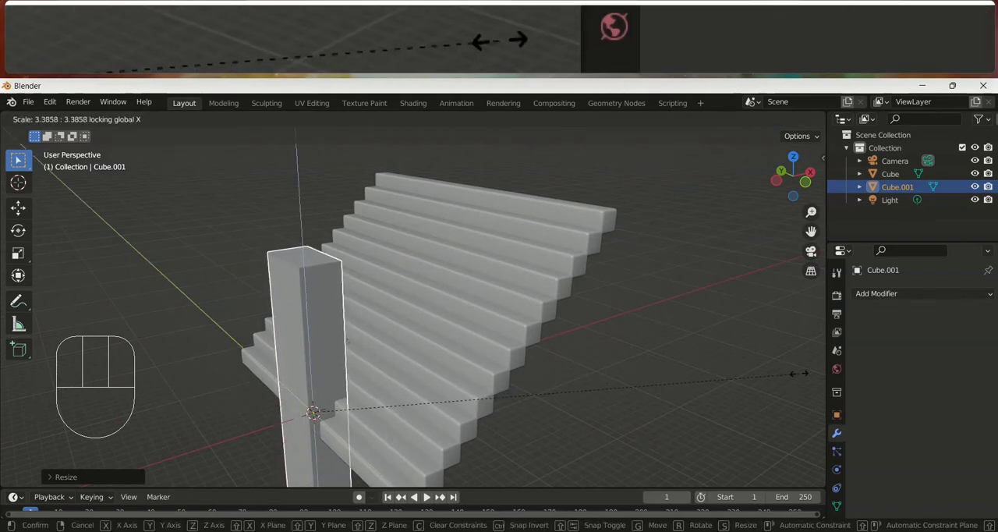
pyautogui.click(446, 421)
pyautogui.moveTo(445, 421); pyautogui.dragTo(348, 393, button='middle')
pyautogui.press('KP_3')
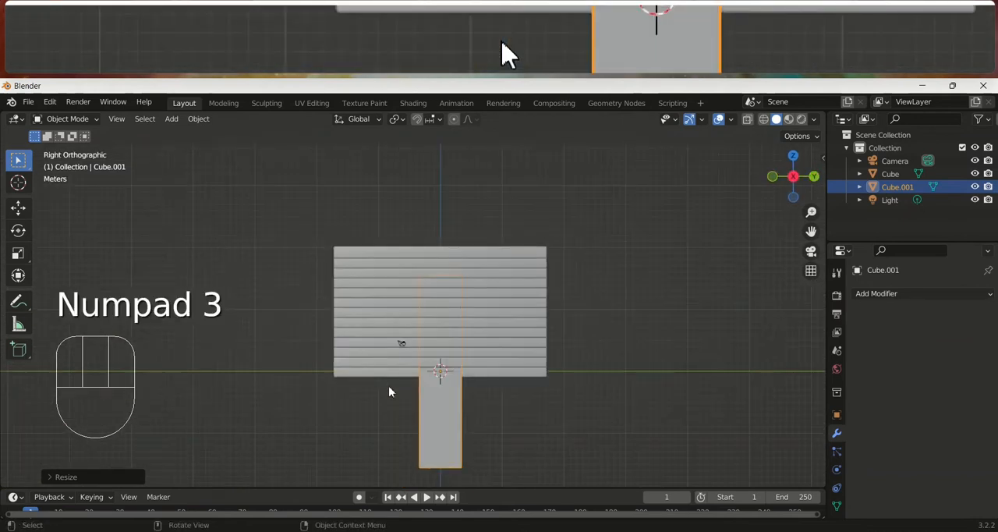
# Widen the block along X until its front profile is roughly square, and shift it slightly toward the stairs and downward
pyautogui.press('KP_1')
pyautogui.press('s')
pyautogui.press('x')
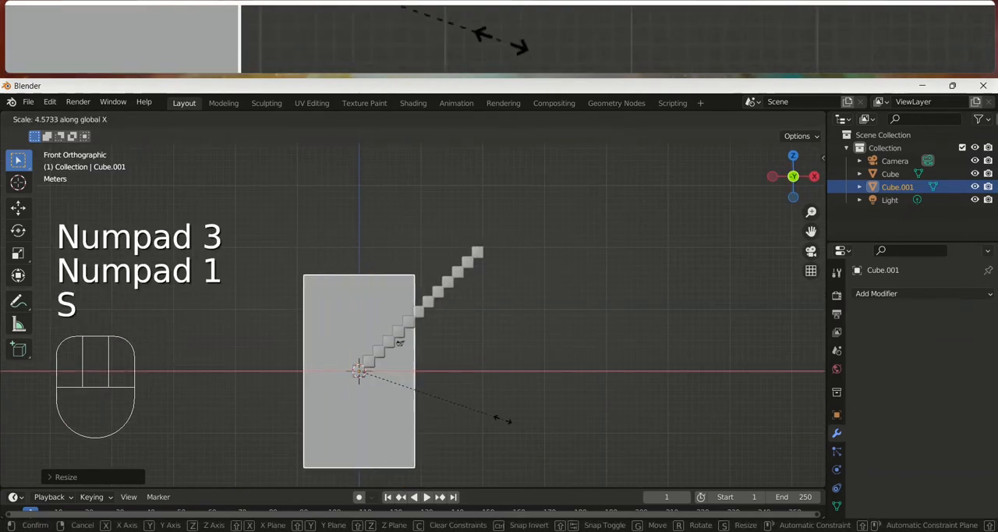
pyautogui.press('g')
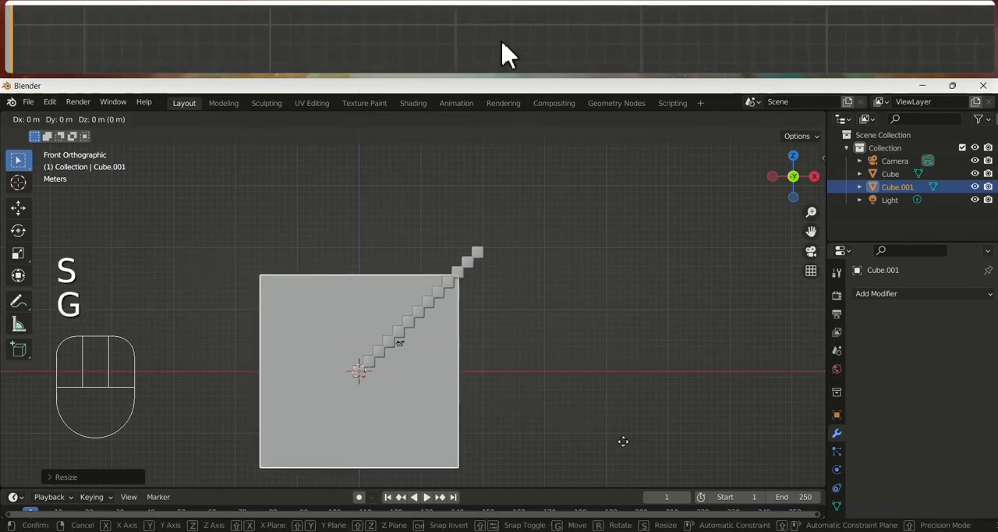
pyautogui.click(604, 445)
pyautogui.moveTo(604, 446); pyautogui.dragTo(462, 346, button='middle')
# Scale the block to about twice its width along Y so it covers the middle of the staircase
pyautogui.press('KP_1')
pyautogui.press('KP_3')
pyautogui.press('KP_1')
pyautogui.press('ctrl+KP_3')
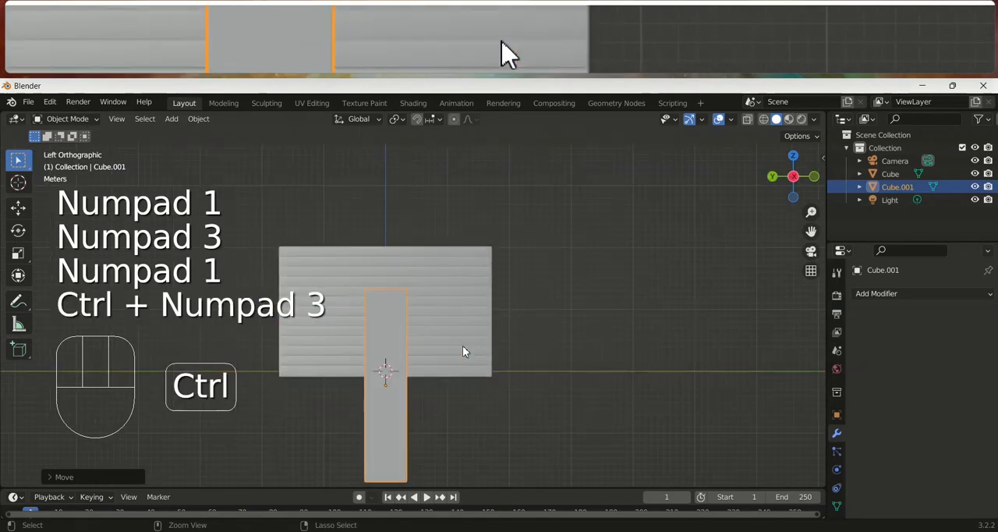
pyautogui.press('s')
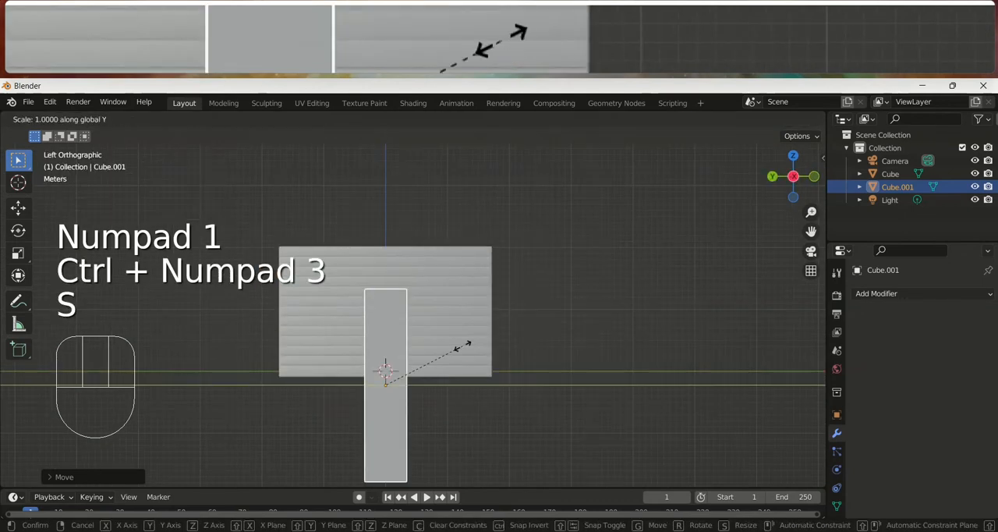
pyautogui.click(551, 352)
pyautogui.moveTo(551, 352); pyautogui.dragTo(497, 399, button='middle')
# Lower the block slightly along Z against the staircase in the left view
pyautogui.press('KP_1')
pyautogui.press('KP_3')
pyautogui.press('KP_1')
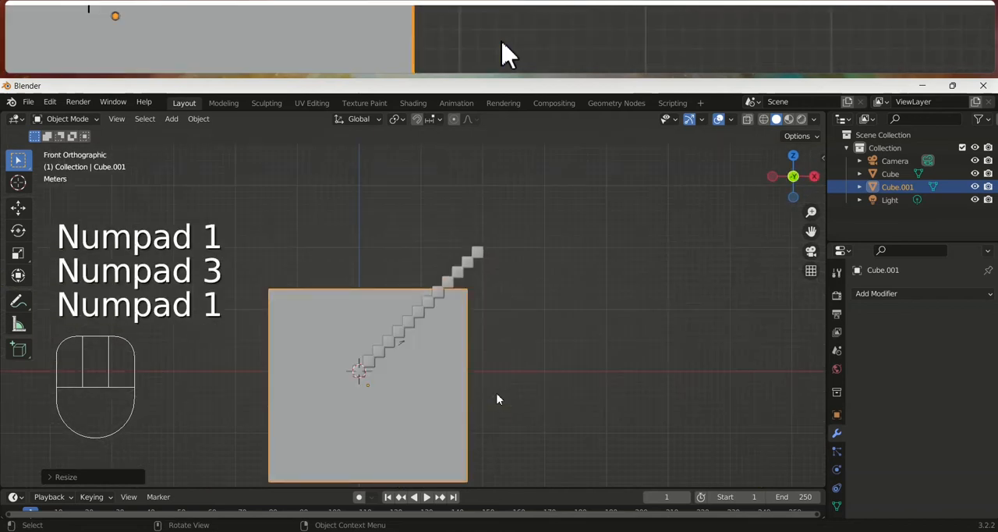
pyautogui.press('KP_3')
pyautogui.press('ctrl+KP_1')
pyautogui.press('ctrl+KP_3')
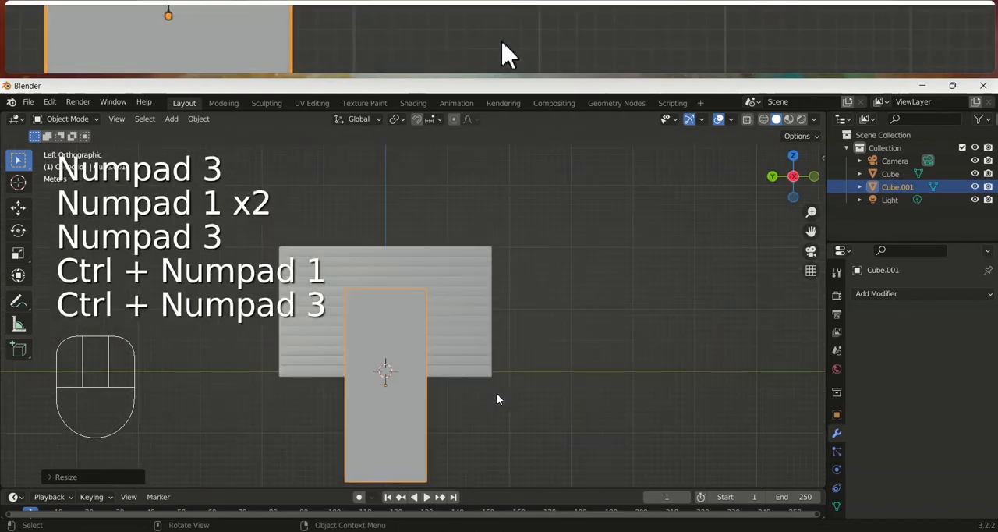
pyautogui.scroll(3, 497, 395)
pyautogui.keyDown('shift'); pyautogui.moveTo(465, 326); pyautogui.dragTo(481, 365, button='middle'); pyautogui.keyUp('shift')
pyautogui.press('g')
pyautogui.press('z')
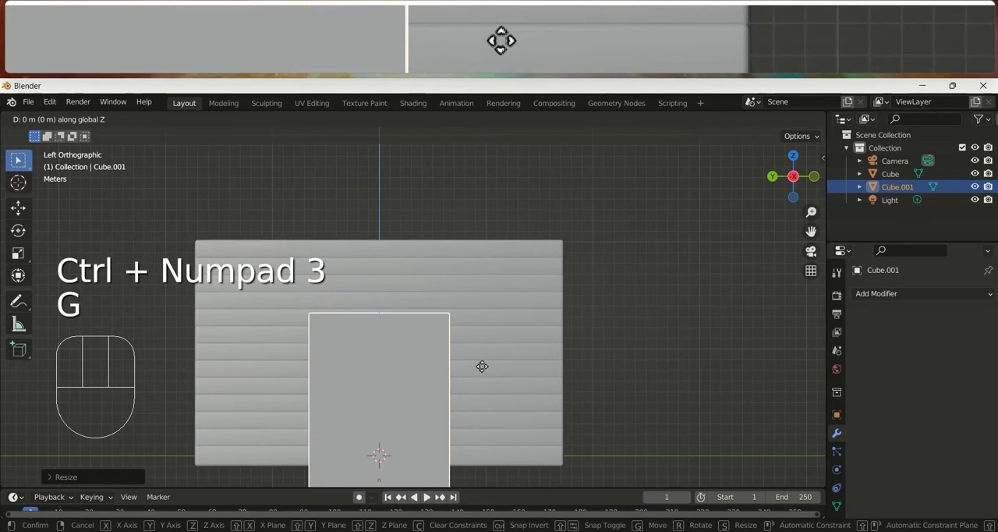
pyautogui.click(483, 378)
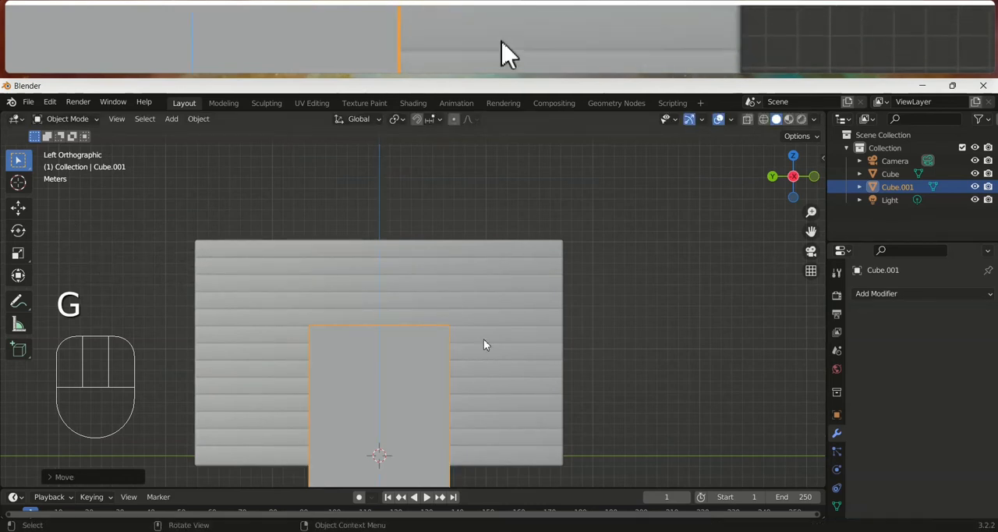
# Apply all transforms to the resized block in Object Mode
pyautogui.press('Tab')
pyautogui.press('Tab')
pyautogui.hotkey('ctrl', 'a')
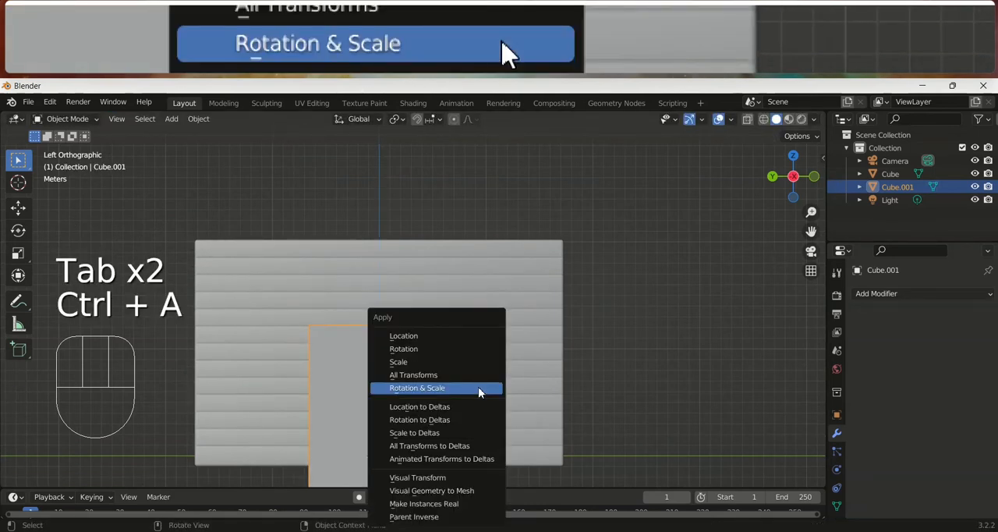
pyautogui.click(466, 374)
# Add a Boolean modifier with the Difference operation to the staircase, using the block Cube.001 as its object
pyautogui.moveTo(488, 360); pyautogui.dragTo(430, 386, button='middle')
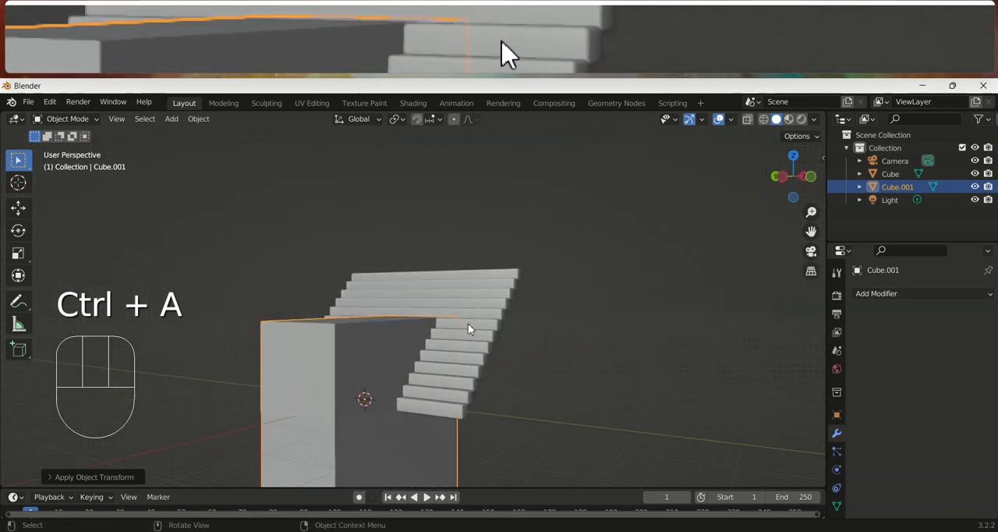
pyautogui.click(472, 329)
pyautogui.click(382, 343)
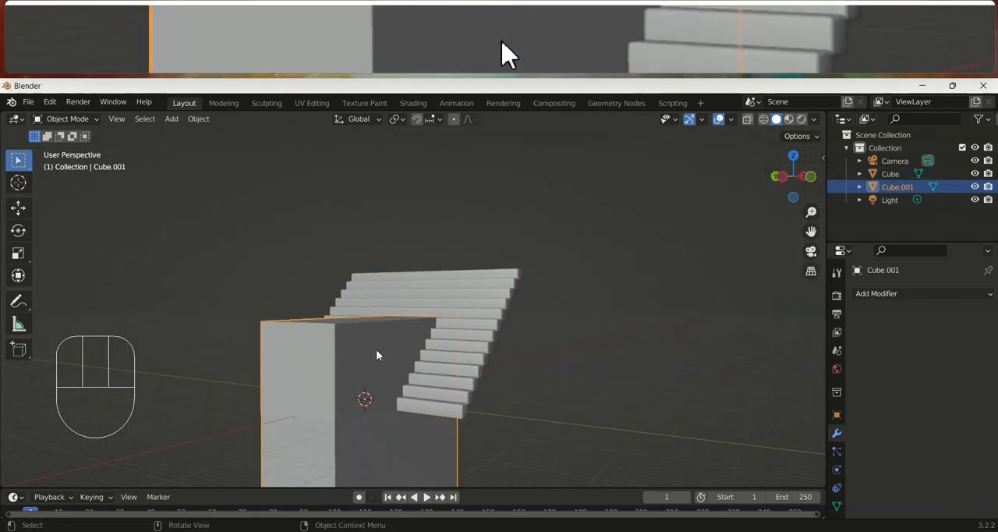
pyautogui.click(450, 306)
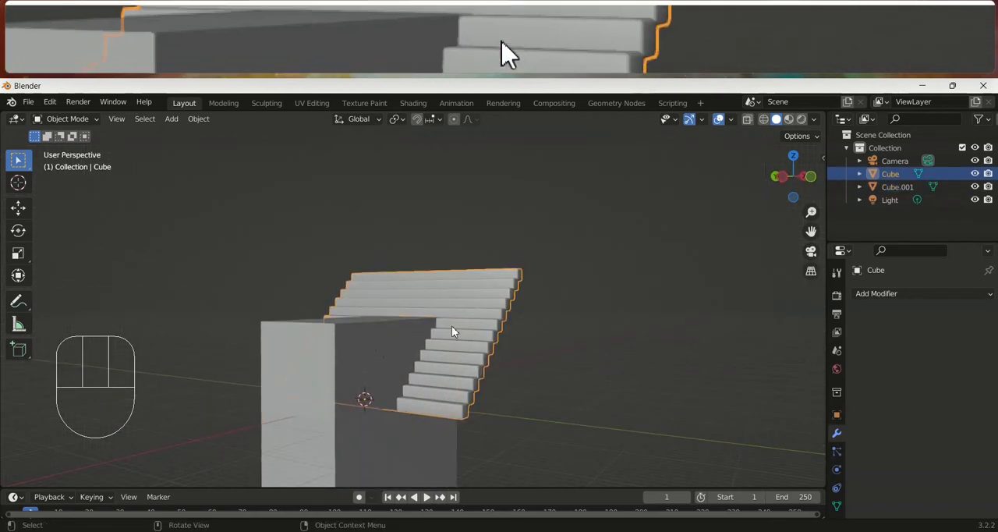
pyautogui.click(920, 295)
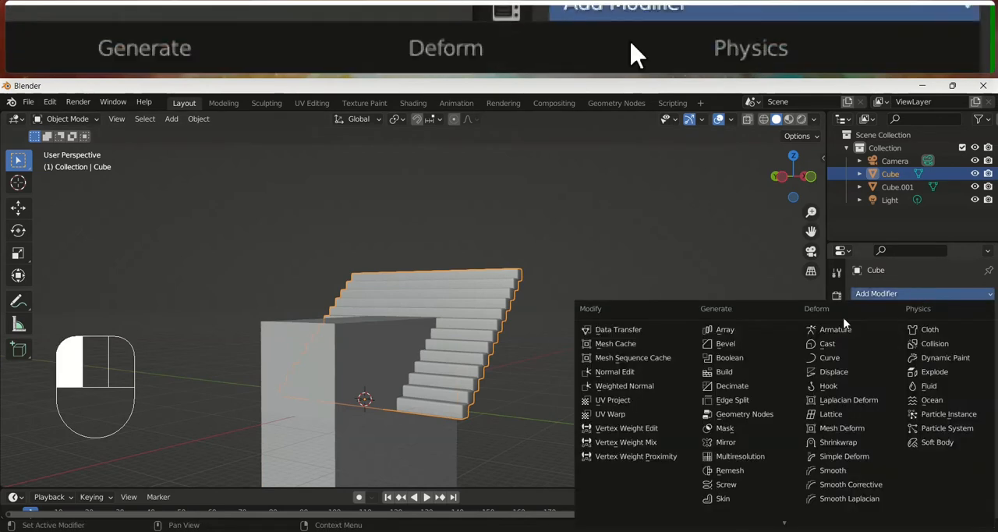
pyautogui.click(725, 358)
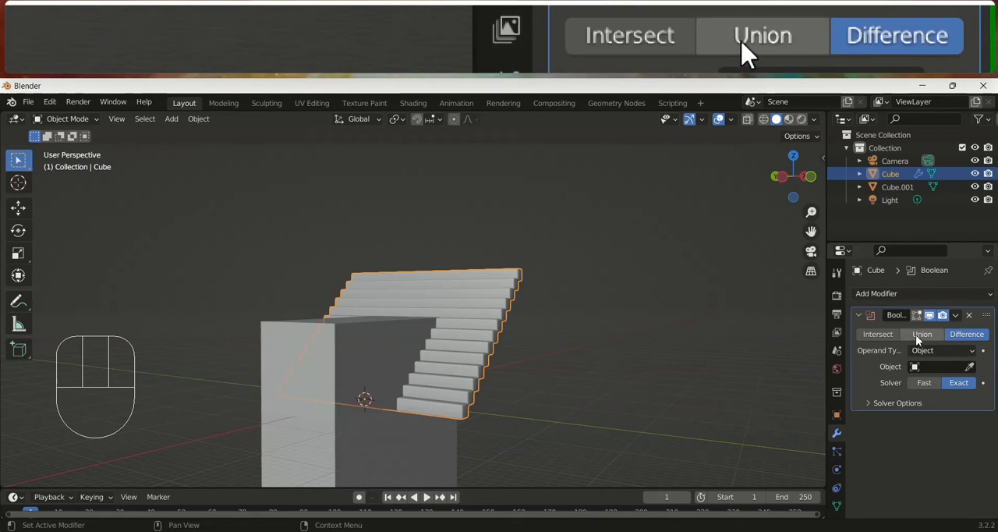
pyautogui.click(340, 344)
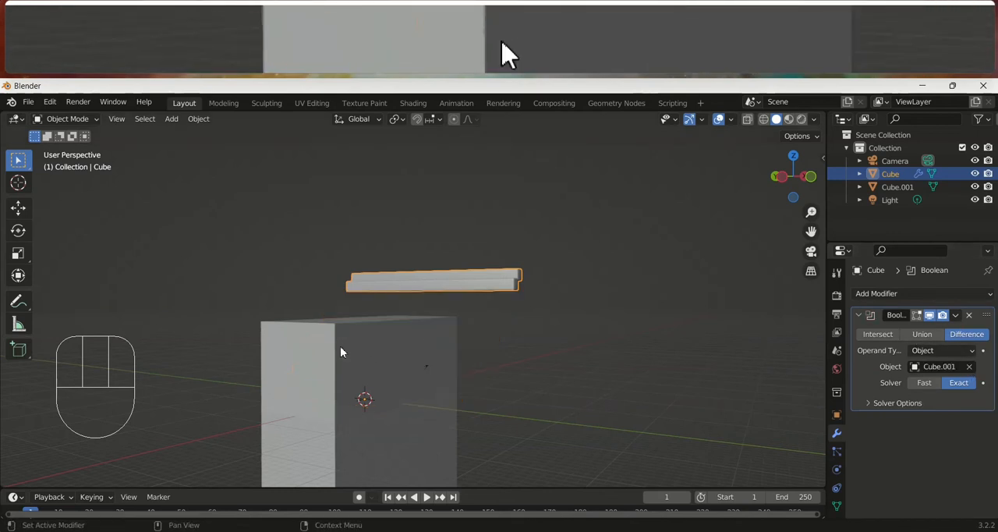
# Compare the Boolean solvers, set the solver to Fast, and apply the modifier to the staircase
pyautogui.click(922, 384)
pyautogui.click(958, 383)
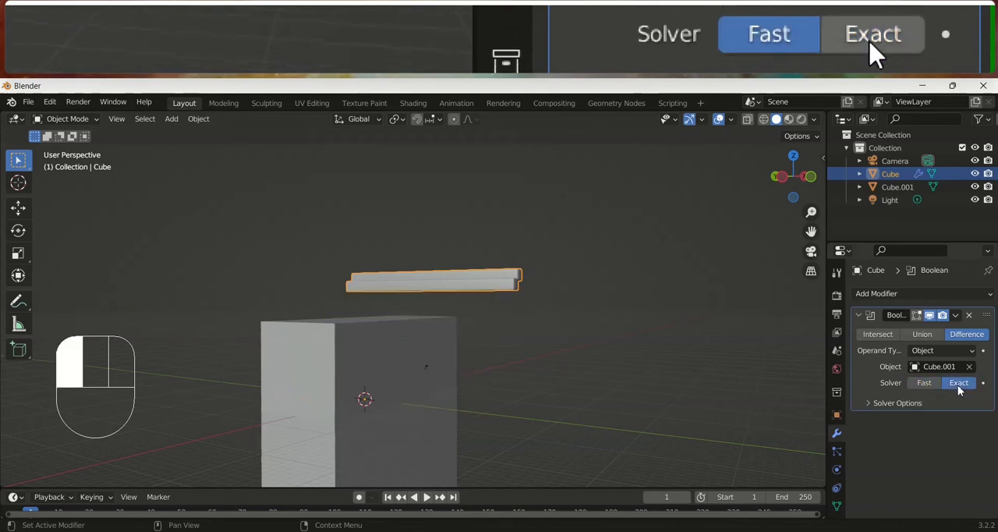
pyautogui.click(925, 383)
pyautogui.moveTo(358, 339); pyautogui.dragTo(393, 349, button='middle')
pyautogui.click(955, 316)
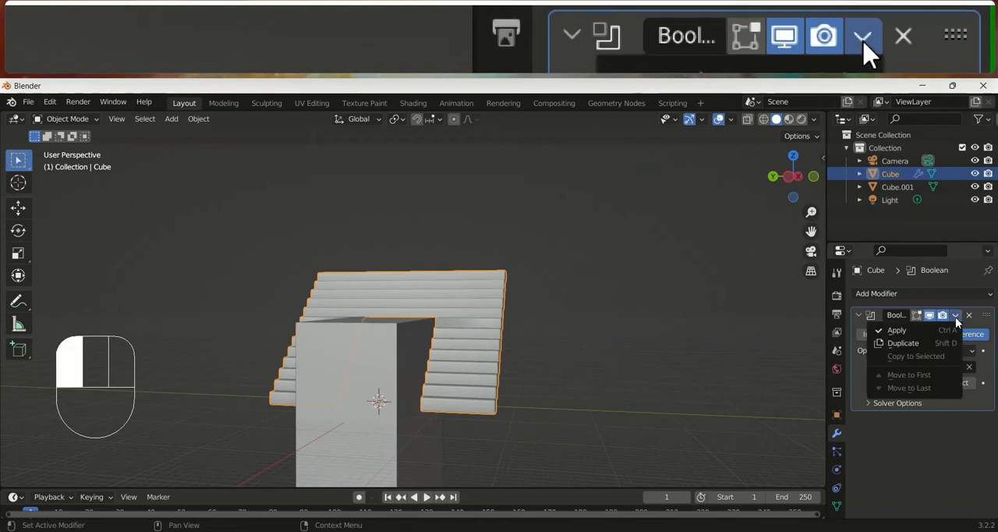
pyautogui.click(948, 324)
# Move the cutting block clear of the staircase and delete it
pyautogui.click(496, 361)
pyautogui.moveTo(495, 361); pyautogui.dragTo(461, 374, button='middle')
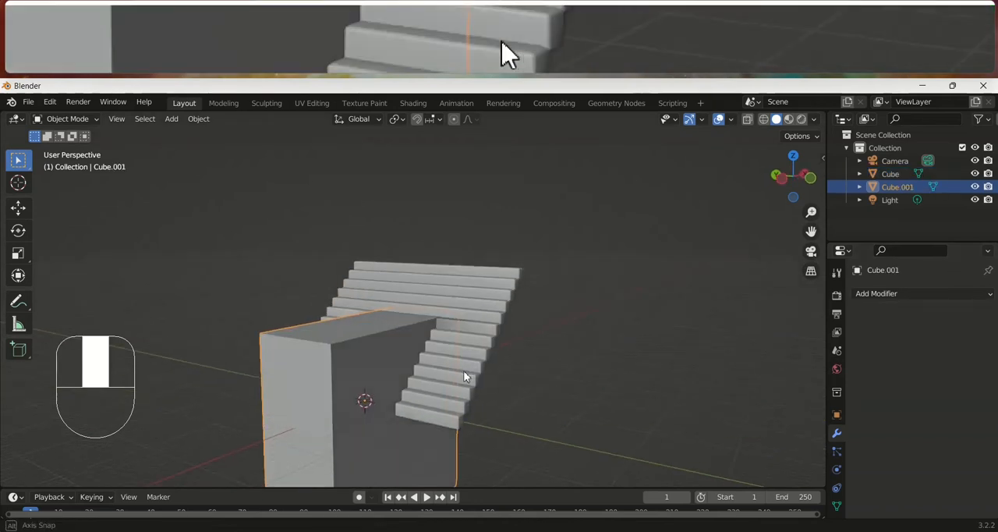
pyautogui.press('g')
pyautogui.click(304, 308)
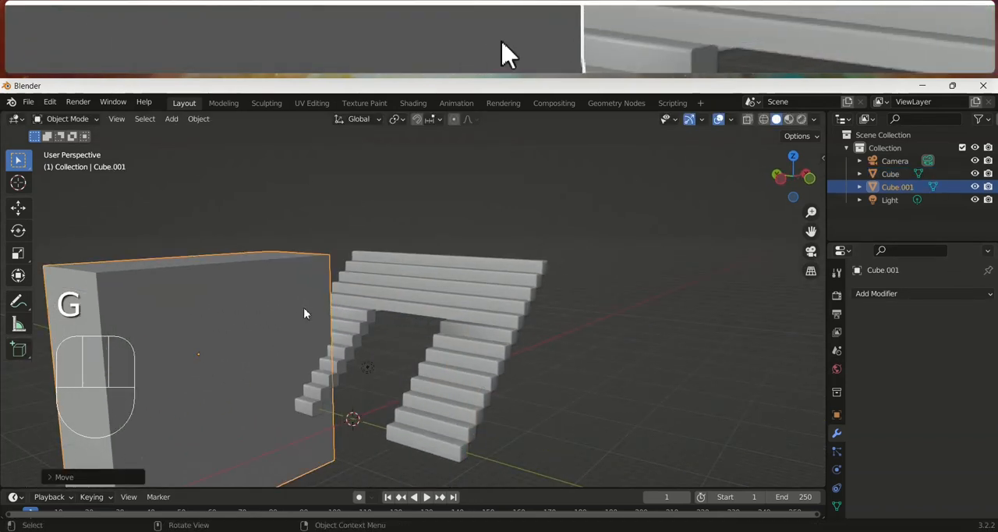
pyautogui.press('x')
pyautogui.click(360, 344)
pyautogui.moveTo(417, 382); pyautogui.dragTo(577, 355, button='middle')
pyautogui.press('KP_1')
pyautogui.press('Tab')
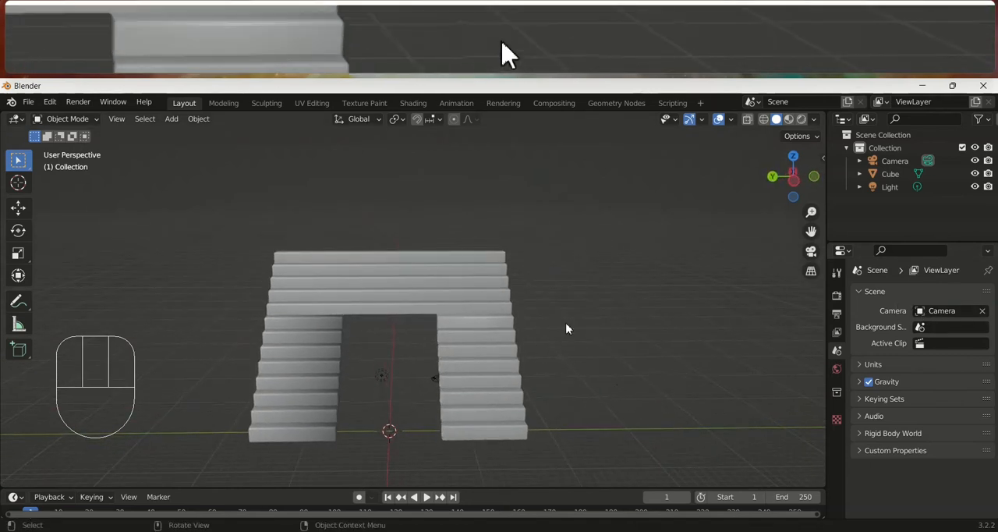
# Select the cut staircase and delete it from the scene
pyautogui.click(495, 323)
pyautogui.click(920, 301)
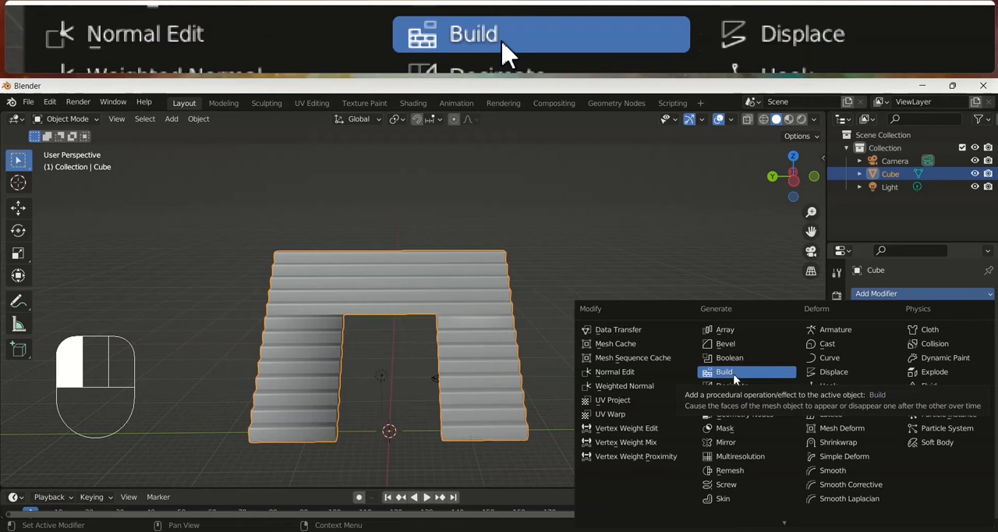
pyautogui.moveTo(612, 316); pyautogui.dragTo(551, 362, button='middle')
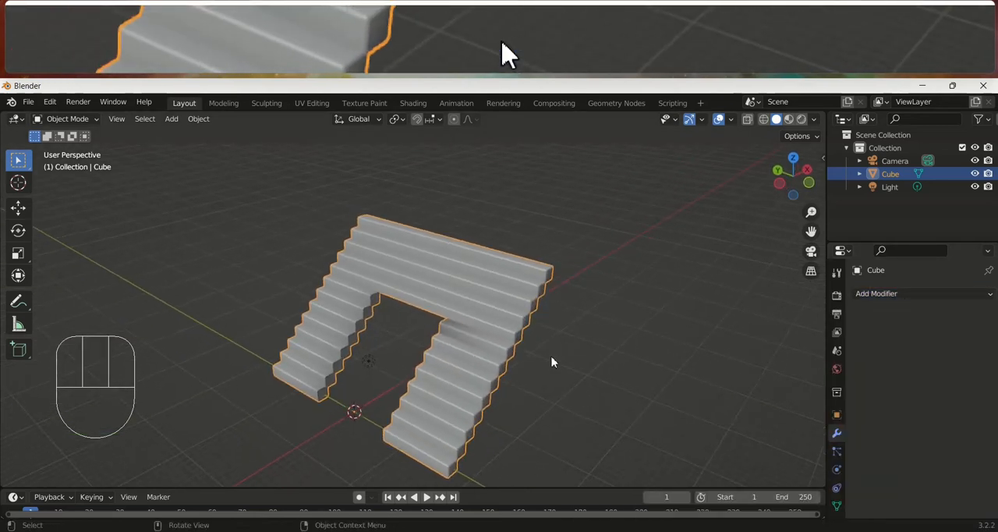
pyautogui.click(552, 356)
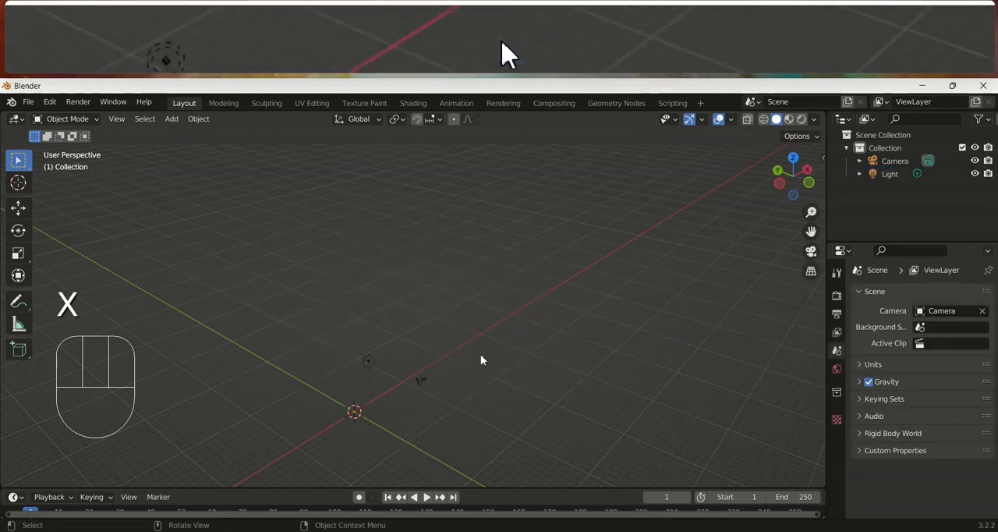
# Add a new cube mesh at the world origin and enlarge the timeline area beneath the viewport
pyautogui.hotkey('shift', 'a')
pyautogui.moveTo(447, 269)
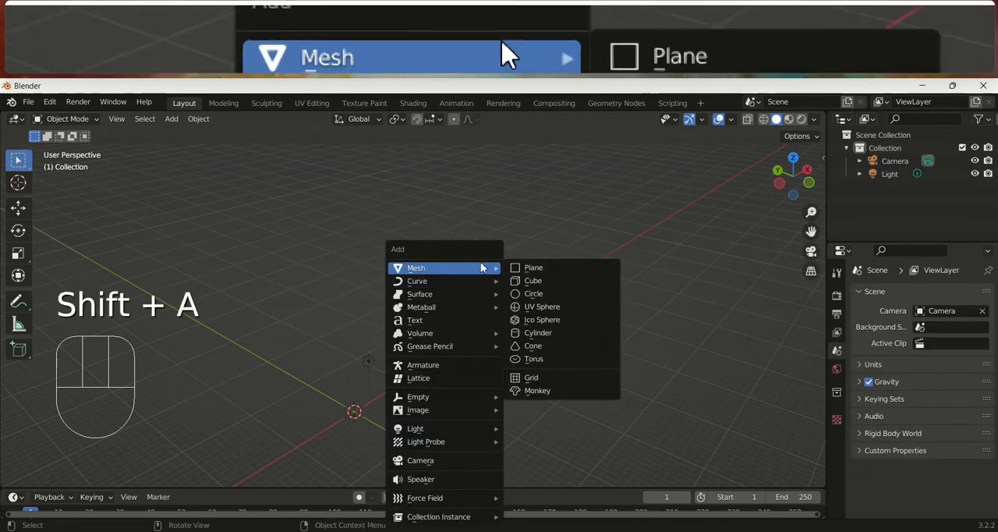
pyautogui.click(530, 282)
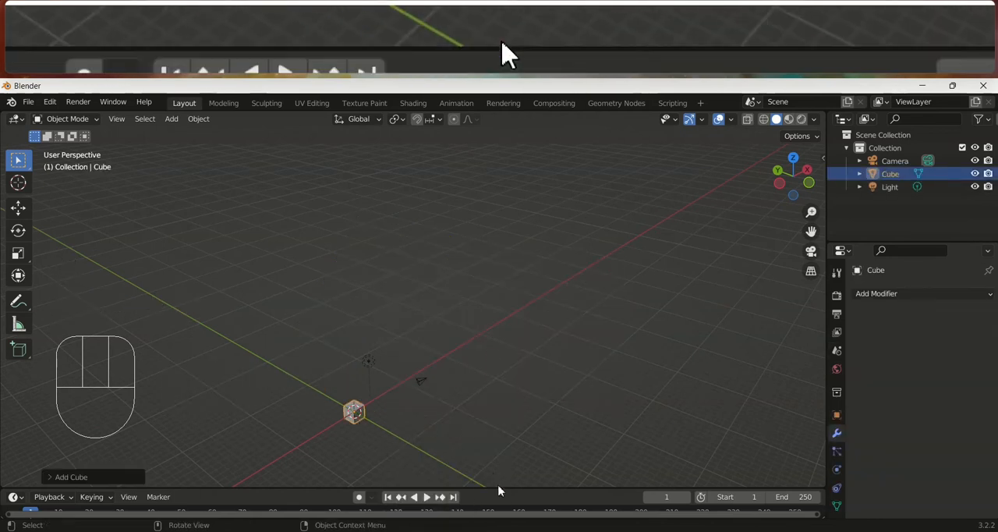
pyautogui.moveTo(495, 488); pyautogui.dragTo(494, 423)
pyautogui.scroll(2, 466, 372)
pyautogui.keyDown('shift'); pyautogui.moveTo(451, 347); pyautogui.dragTo(503, 237, button='middle'); pyautogui.keyUp('shift')
pyautogui.scroll(4, 436, 318)
pyautogui.keyDown('shift'); pyautogui.moveTo(401, 347); pyautogui.dragTo(480, 252, button='middle'); pyautogui.keyUp('shift')
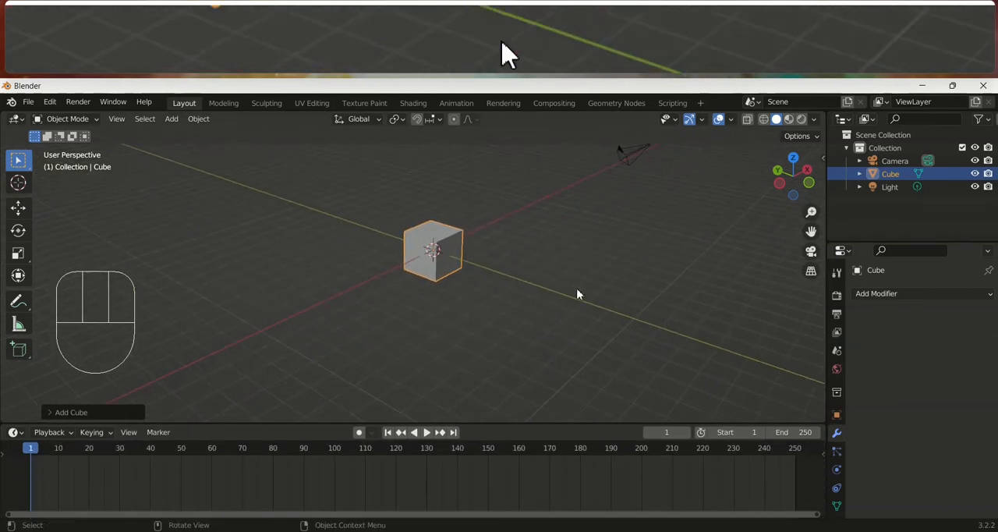
# Add a Build modifier to the cube and play back its build animation
pyautogui.click(880, 297)
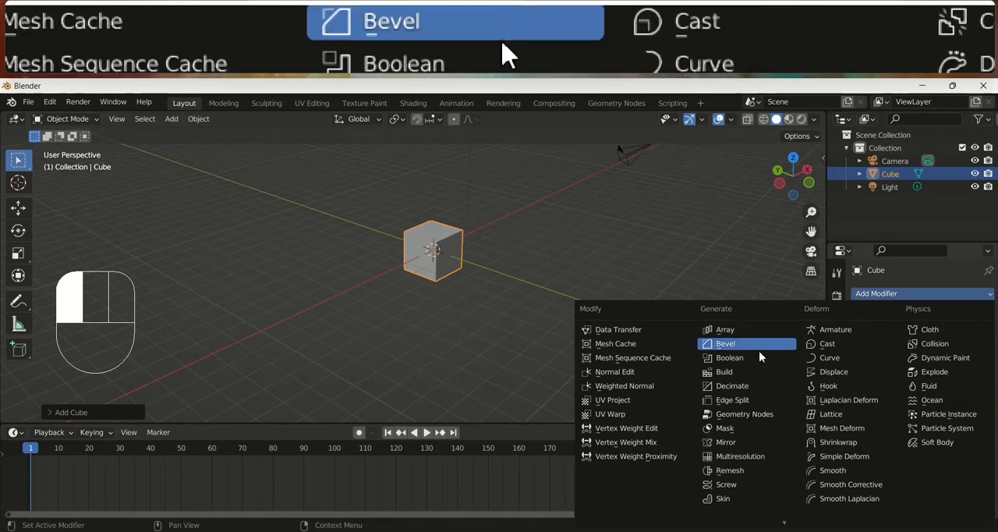
pyautogui.click(740, 378)
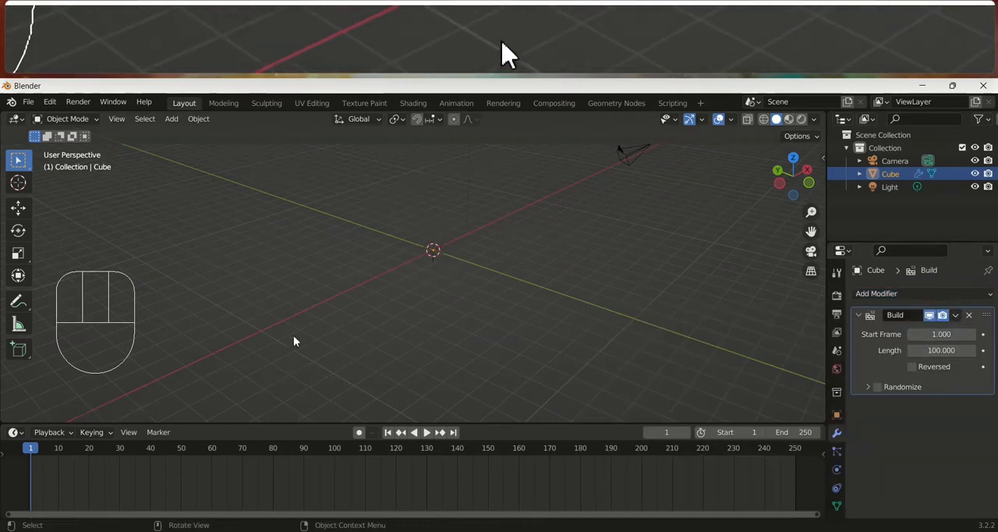
pyautogui.moveTo(423, 273); pyautogui.dragTo(334, 325, button='middle')
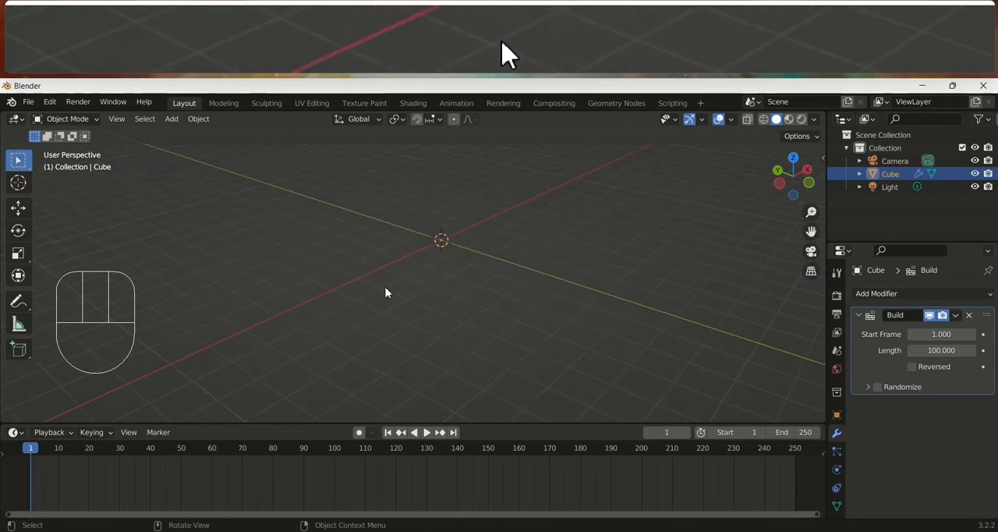
pyautogui.press('space')
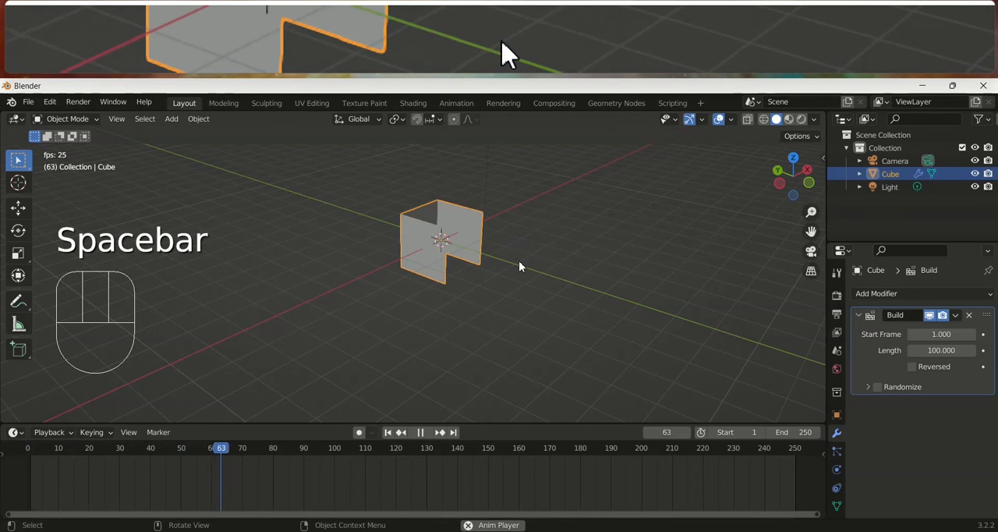
pyautogui.moveTo(519, 266); pyautogui.dragTo(483, 310, button='middle')
pyautogui.press('space')
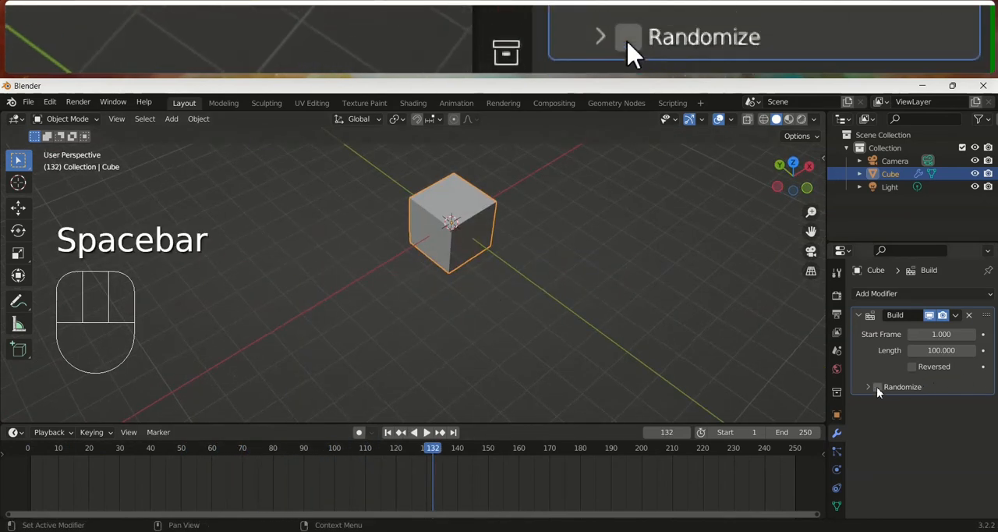
# Enable Reversed on the Build modifier and replay the animation from frame 1
pyautogui.click(910, 367)
pyautogui.click(31, 454)
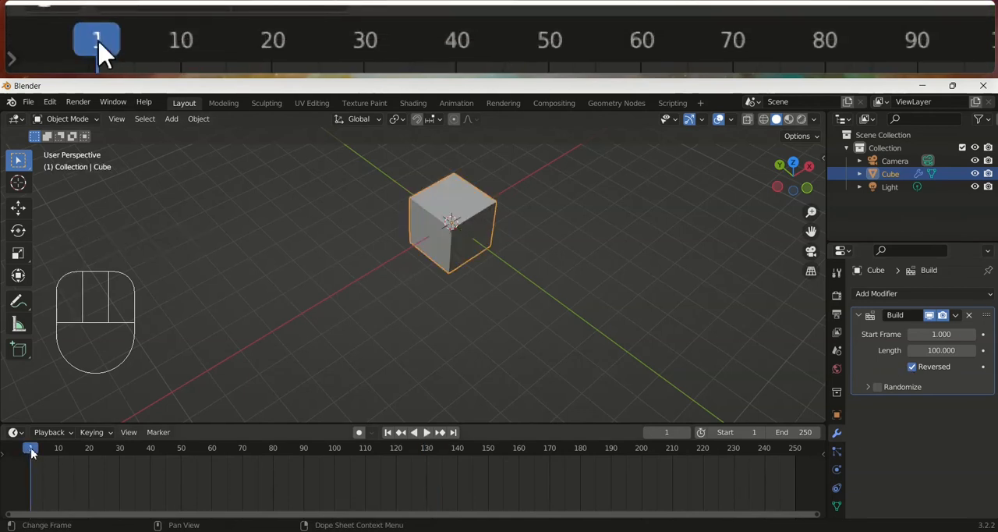
pyautogui.press('space')
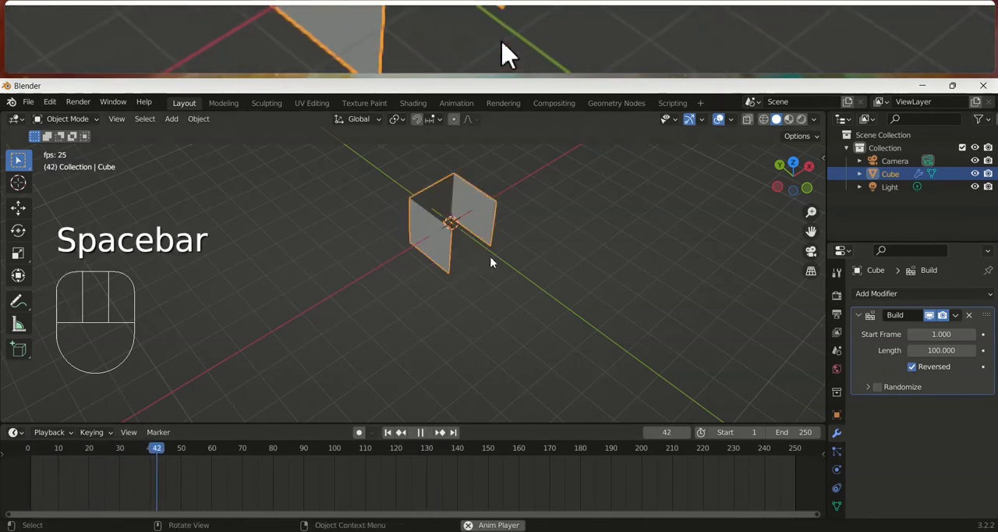
pyautogui.press('space')
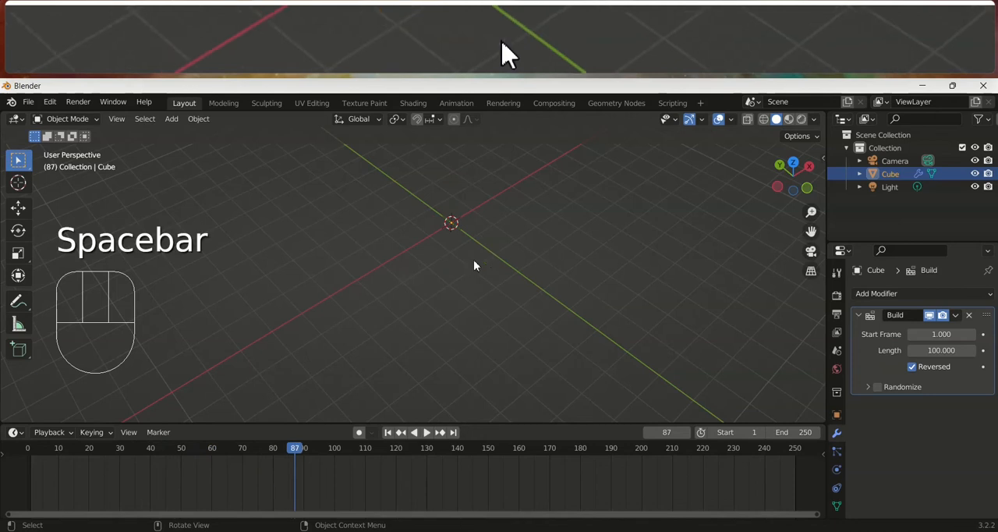
# Return the timeline to frame 1 and switch the cube to Edit Mode
pyautogui.click(33, 456)
pyautogui.moveTo(33, 456); pyautogui.dragTo(29, 452)
pyautogui.press('Tab')
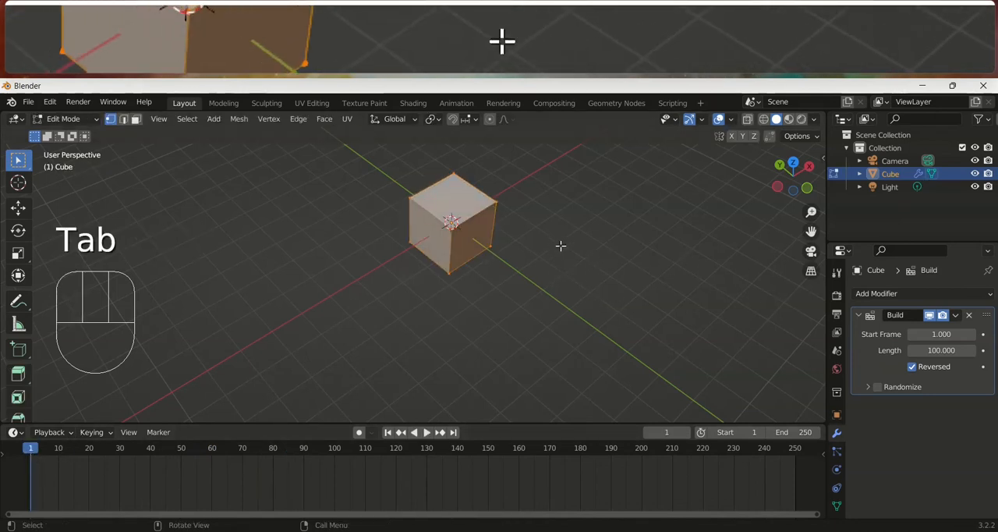
# Remove the Build modifier from the cube and subdivide its entire mesh
pyautogui.click(969, 315)
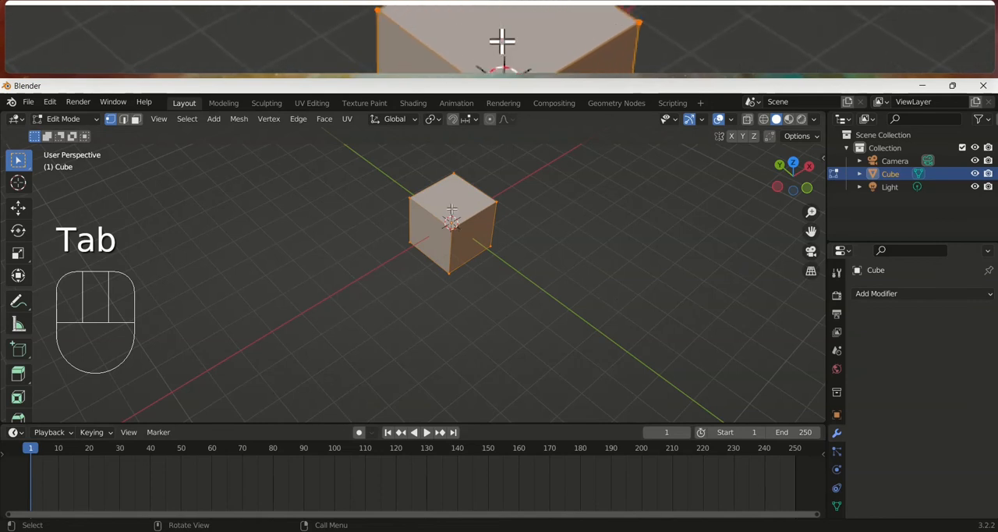
pyautogui.rightClick(421, 207)
pyautogui.click(420, 208)
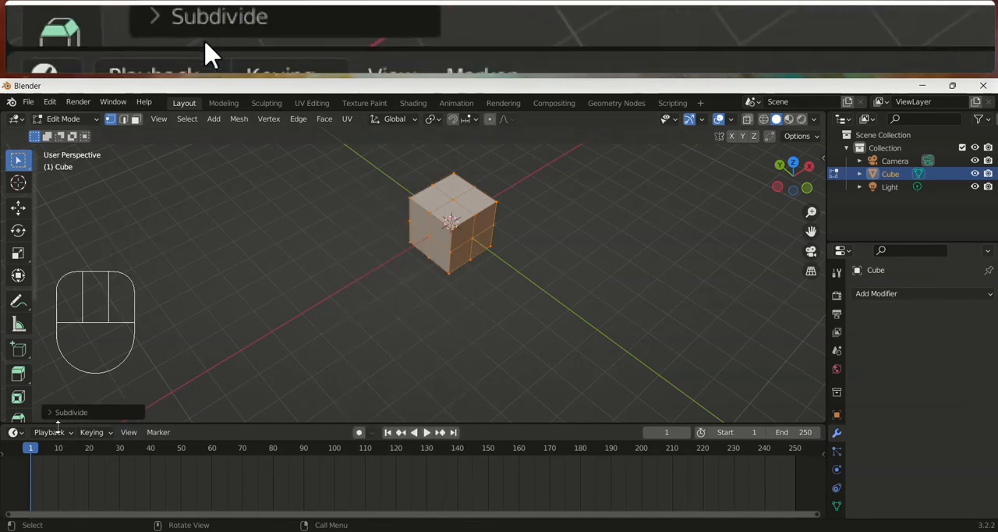
# Set the cube's subdivision to 10 cuts and return to Object Mode
pyautogui.click(58, 413)
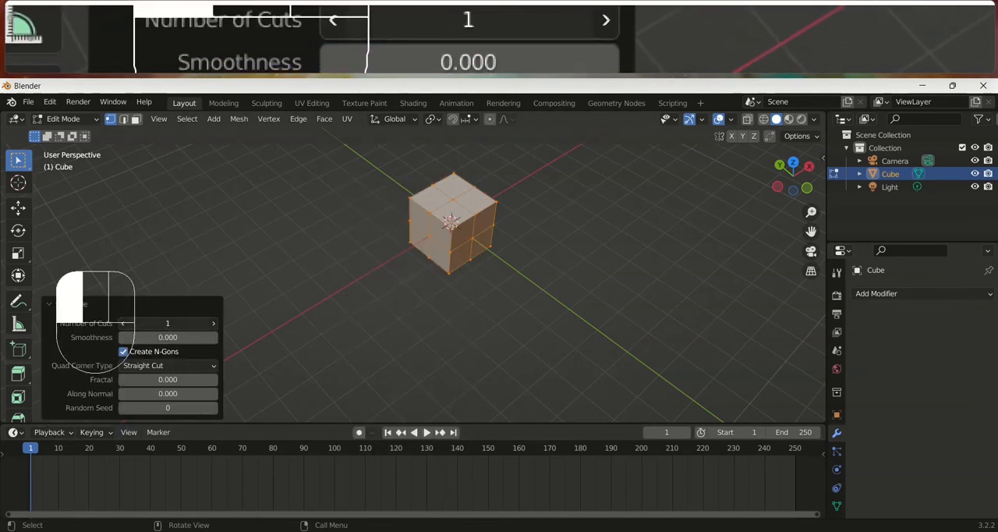
pyautogui.scroll(2, 530, 281)
pyautogui.moveTo(530, 273); pyautogui.dragTo(504, 225, button='middle')
pyautogui.keyDown('shift'); pyautogui.moveTo(503, 225); pyautogui.dragTo(490, 312, button='middle'); pyautogui.keyUp('shift')
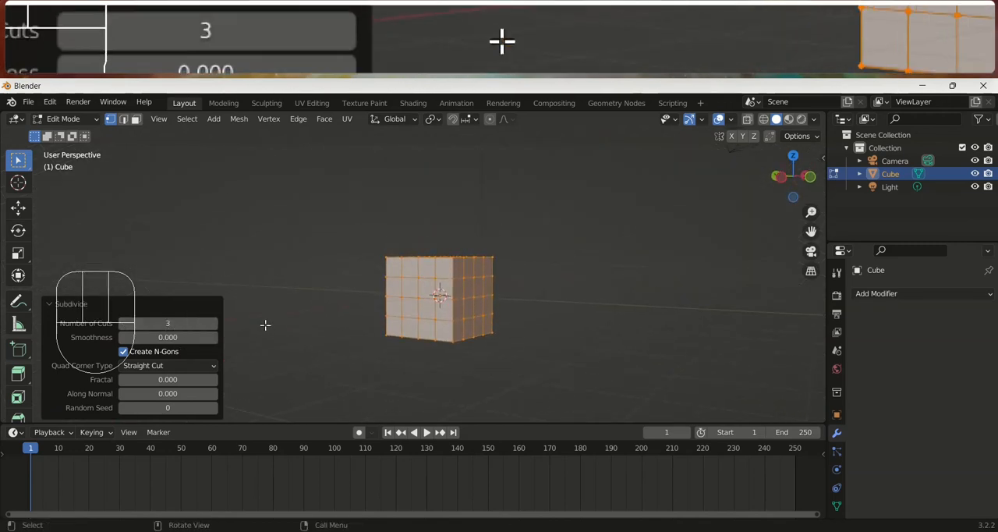
pyautogui.click(215, 323)
pyautogui.click(214, 322)
pyautogui.click(214, 322)
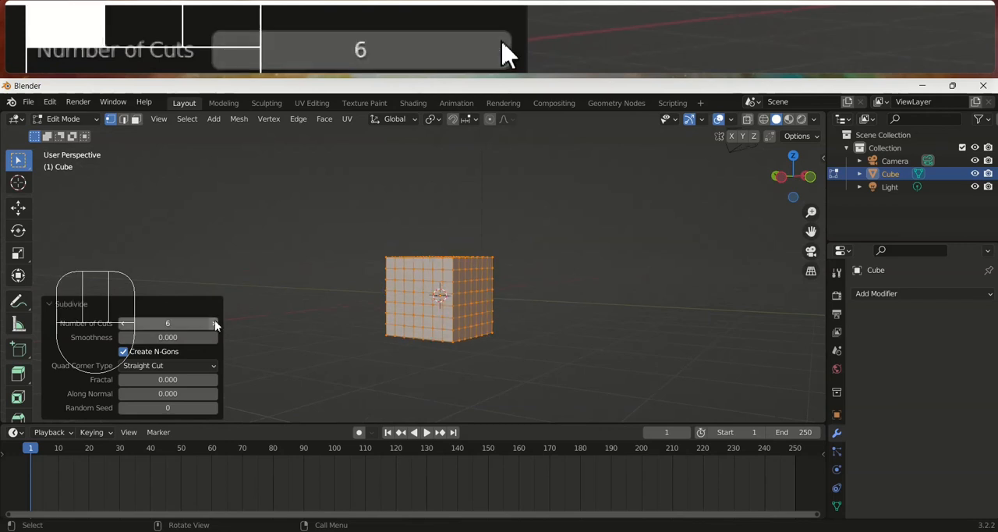
pyautogui.click(214, 323)
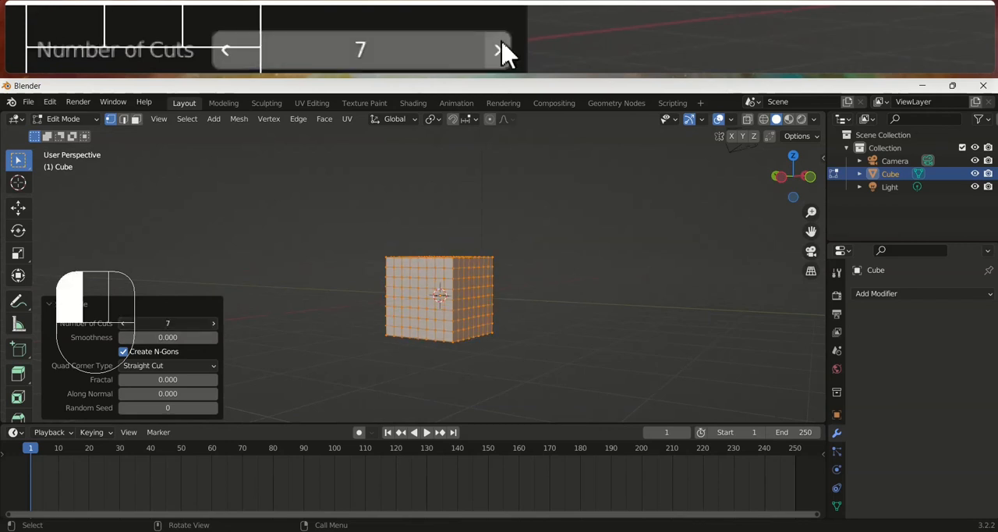
pyautogui.moveTo(612, 310); pyautogui.dragTo(562, 317, button='middle')
pyautogui.scroll(2, 563, 318)
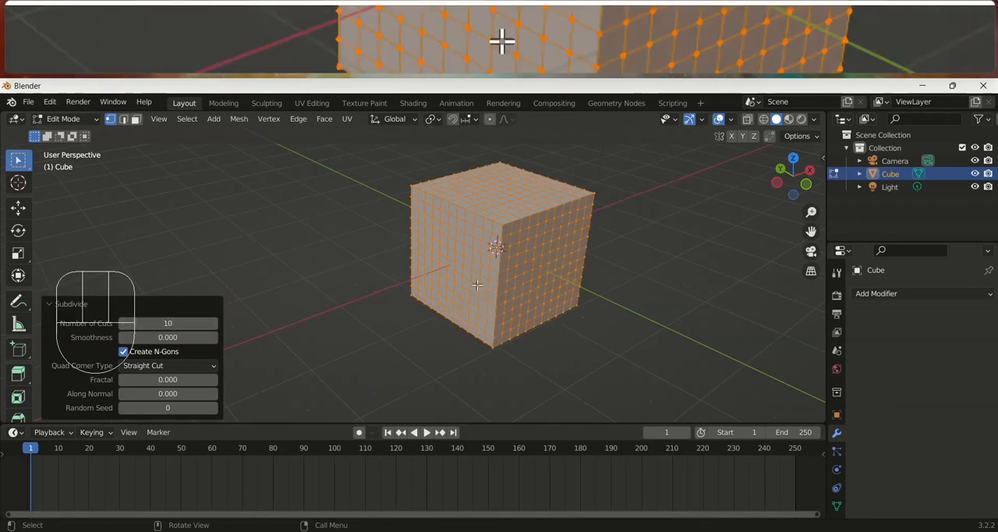
pyautogui.click(619, 269)
pyautogui.keyDown('shift'); pyautogui.moveTo(619, 269); pyautogui.dragTo(557, 270, button='middle'); pyautogui.keyUp('shift')
pyautogui.press('Tab')
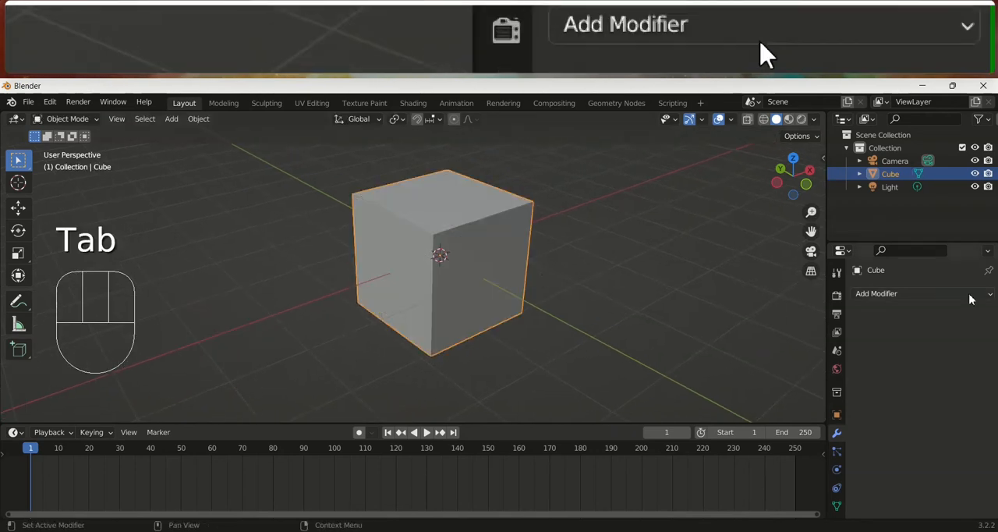
# Add a Build modifier to the subdivided cube and play back its build animation
pyautogui.click(958, 293)
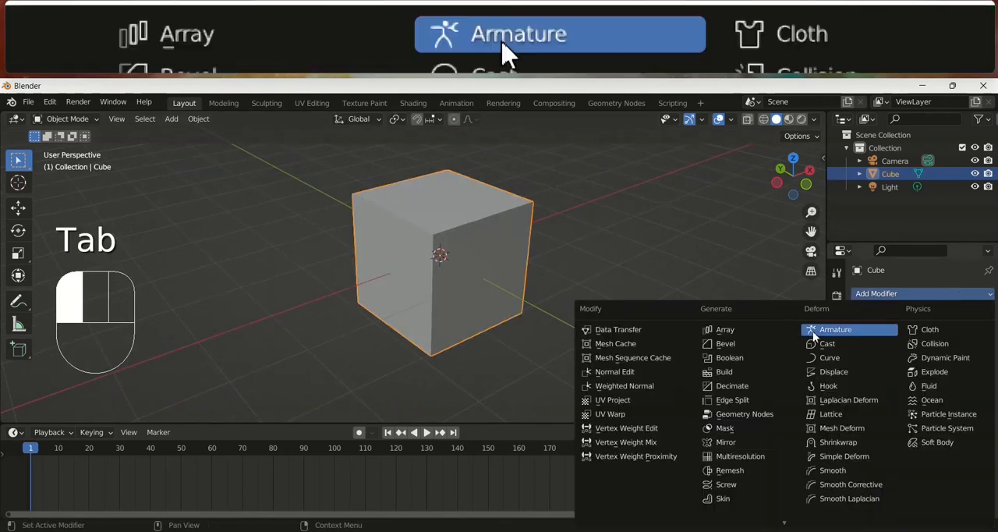
pyautogui.click(725, 372)
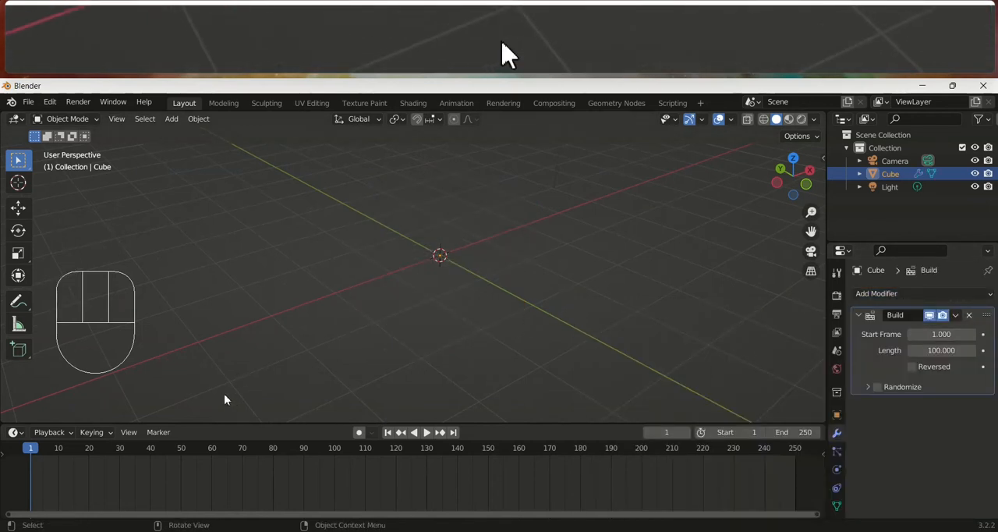
pyautogui.press('space')
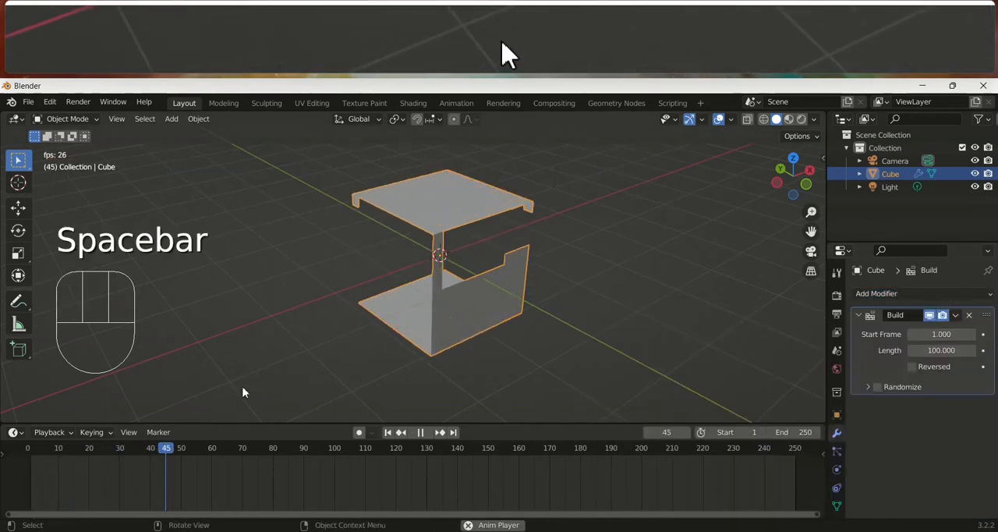
pyautogui.moveTo(359, 312); pyautogui.dragTo(361, 291, button='middle')
pyautogui.press('space')
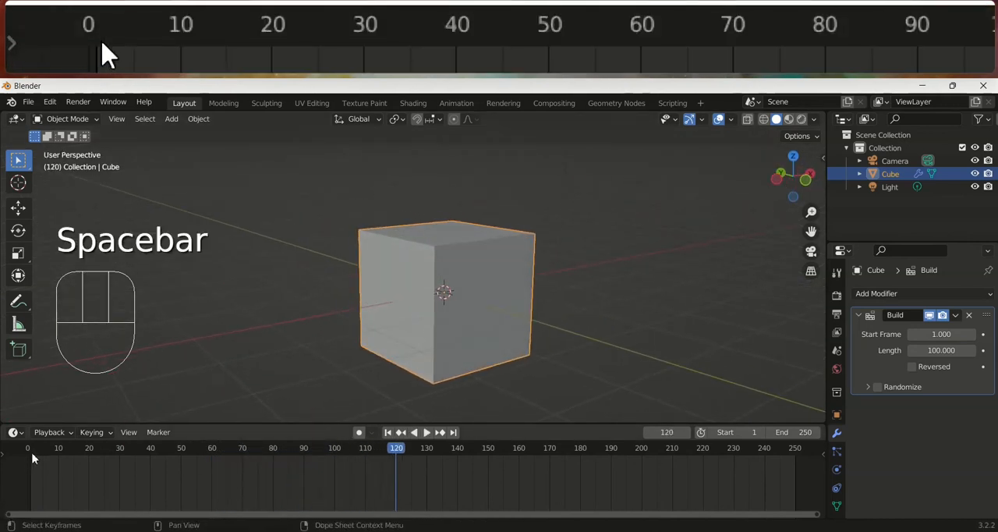
# Enable Reversed on the subdivided cube's Build modifier and replay the animation from frame 1
pyautogui.click(31, 458)
pyautogui.click(912, 365)
pyautogui.press('space')
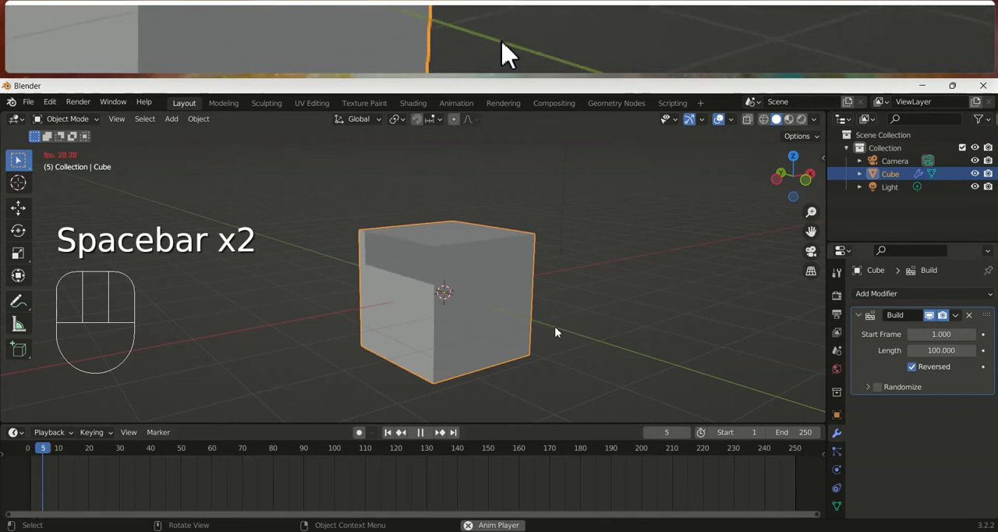
pyautogui.moveTo(556, 319); pyautogui.dragTo(500, 318, button='middle')
pyautogui.press('space')
# Enable Randomize on the Build modifier and replay the reversed animation from the start of the timeline
pyautogui.click(28, 451)
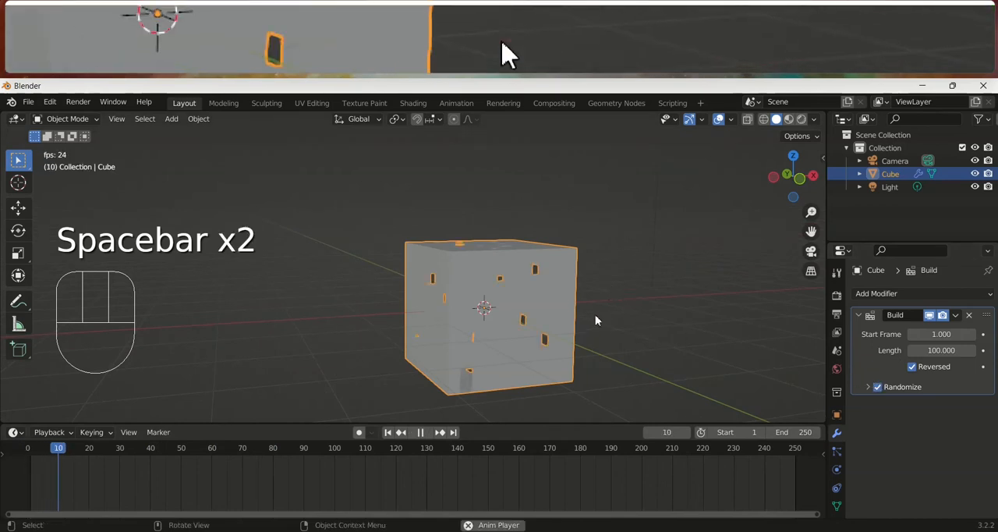
pyautogui.moveTo(454, 325); pyautogui.dragTo(532, 334, button='middle')
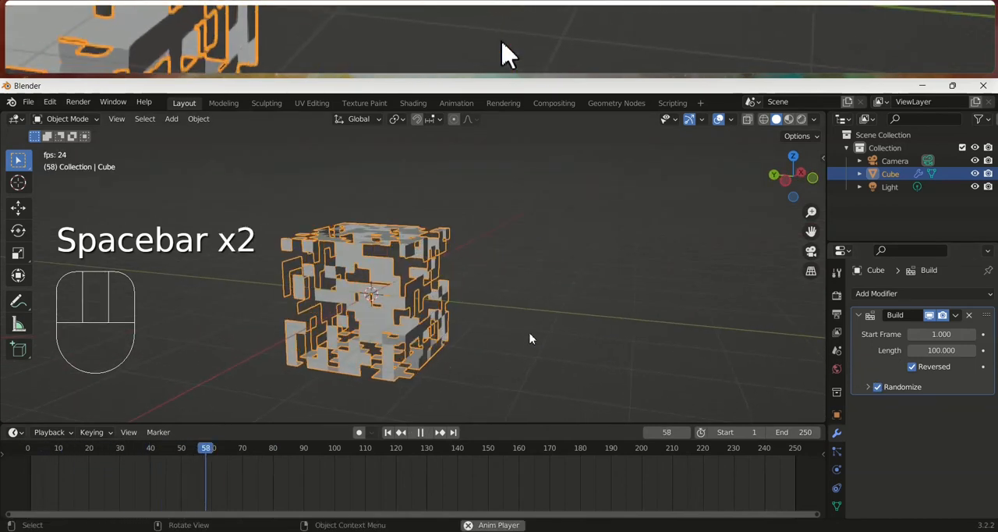
pyautogui.press('space')
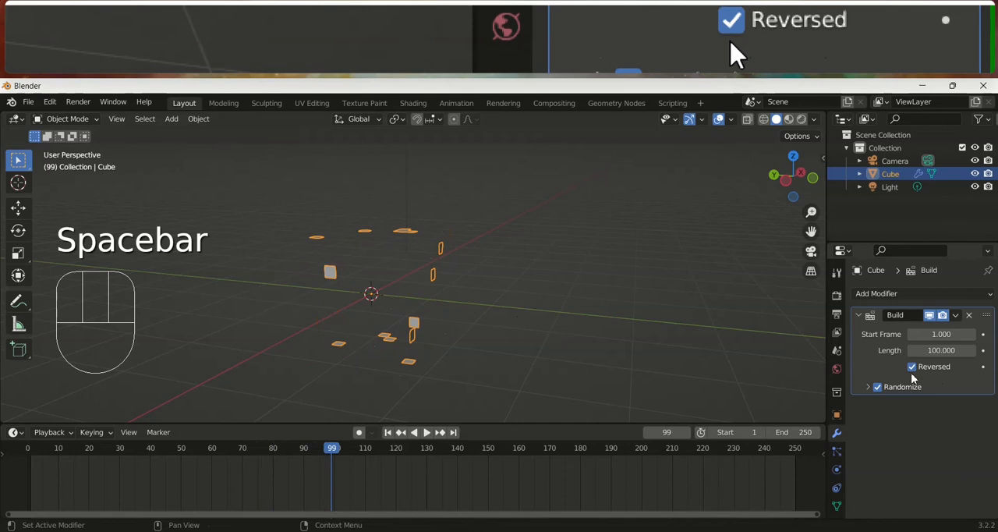
# Disable Reversed on the Build modifier and replay the randomized build from the start of the timeline
pyautogui.click(913, 366)
pyautogui.click(32, 481)
pyautogui.press('space')
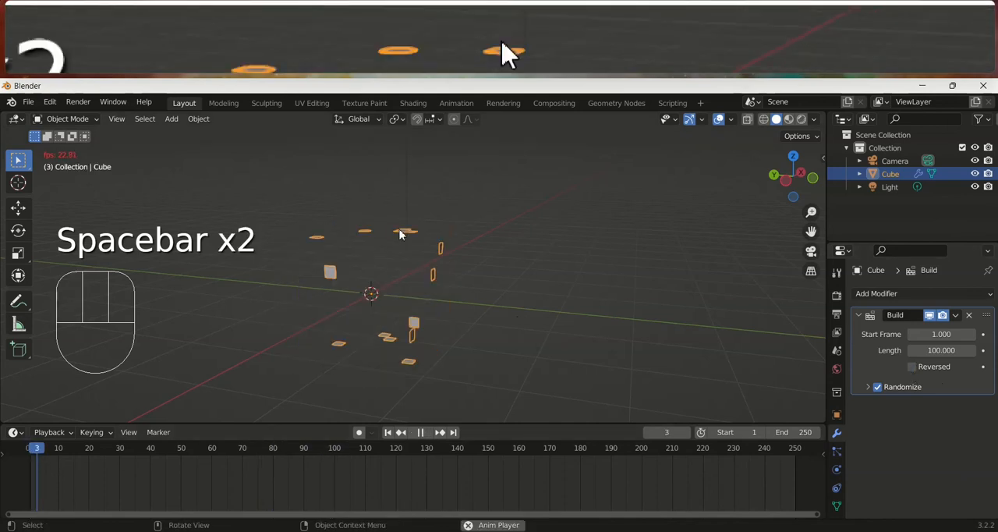
pyautogui.moveTo(393, 294); pyautogui.dragTo(489, 296, button='middle')
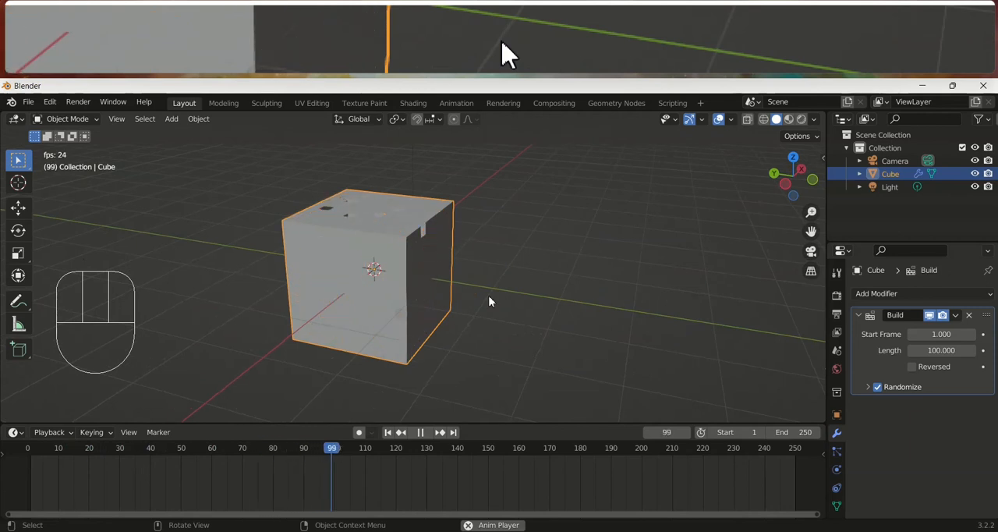
pyautogui.press('space')
# Remove the Build modifier and subdivide the cube's whole mesh once more in Edit Mode
pyautogui.click(967, 315)
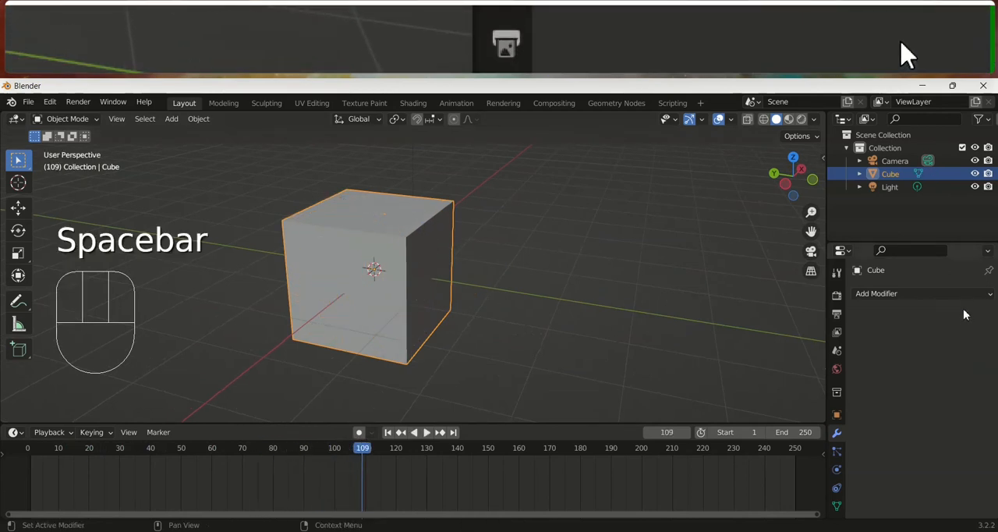
pyautogui.click(964, 294)
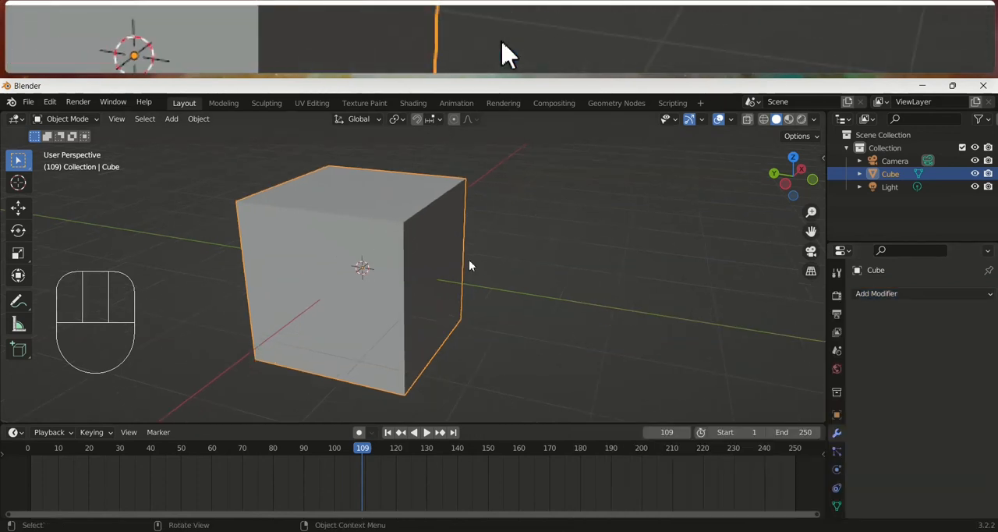
pyautogui.press('Tab')
pyautogui.press('a')
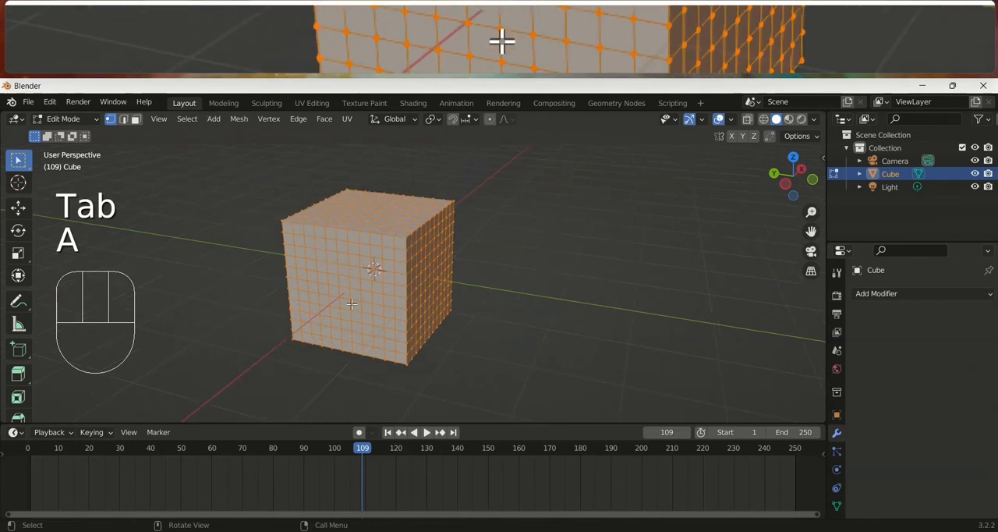
pyautogui.rightClick(350, 309)
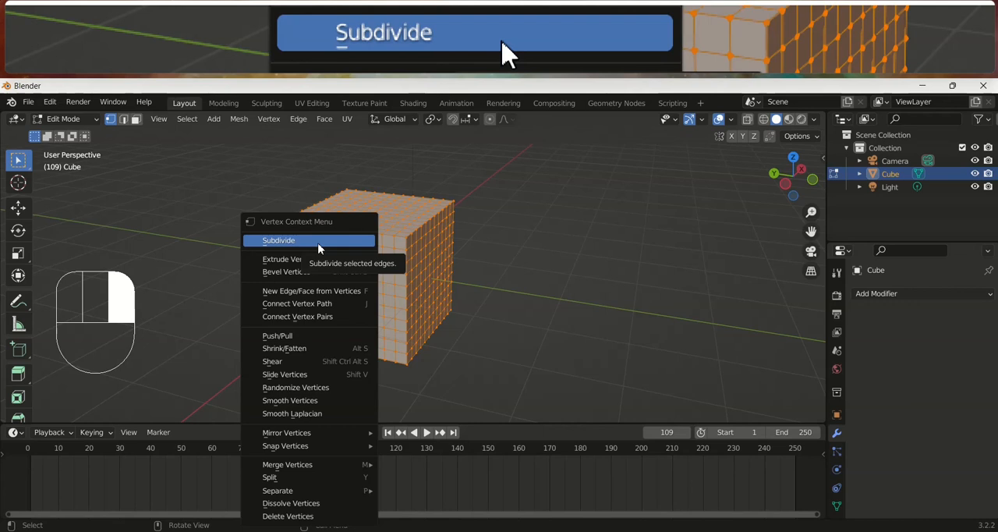
pyautogui.click(318, 240)
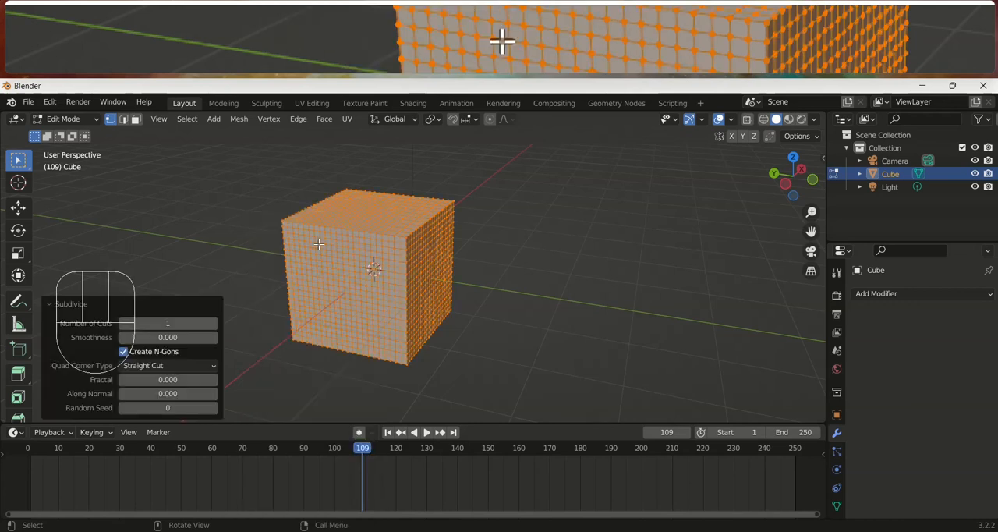
# Set the new subdivision to 3 cuts and return the cube to Object Mode
pyautogui.click(213, 323)
pyautogui.click(214, 323)
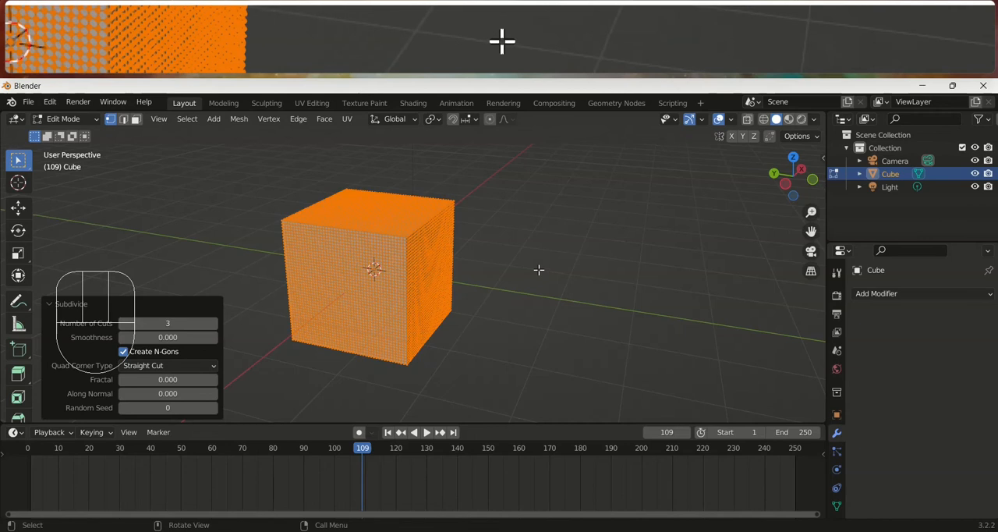
pyautogui.press('Tab')
pyautogui.scroll(2, 464, 284)
pyautogui.press('Tab')
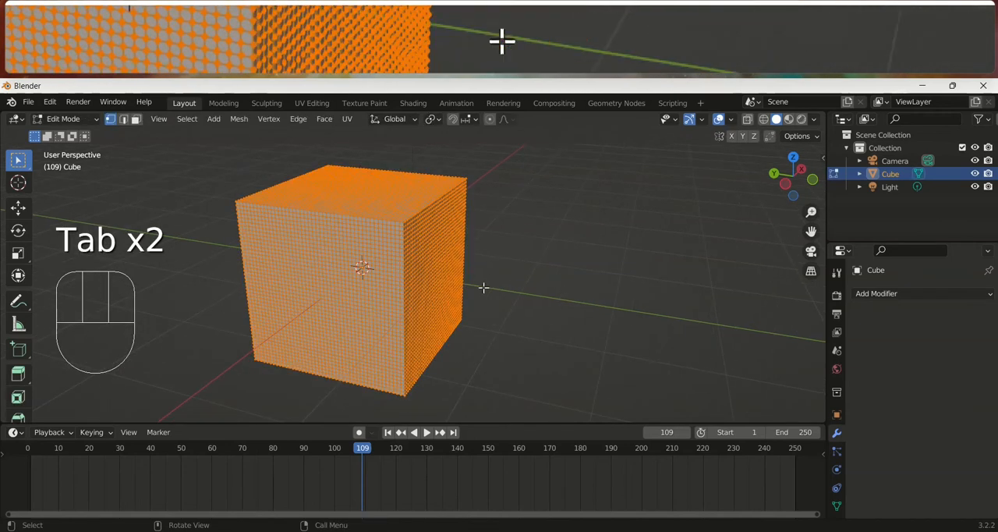
pyautogui.press('Tab')
# Add a Decimate modifier to the cube in Un-Subdivide mode and raise its iterations to 15
pyautogui.moveTo(897, 294); pyautogui.dragTo(740, 388)
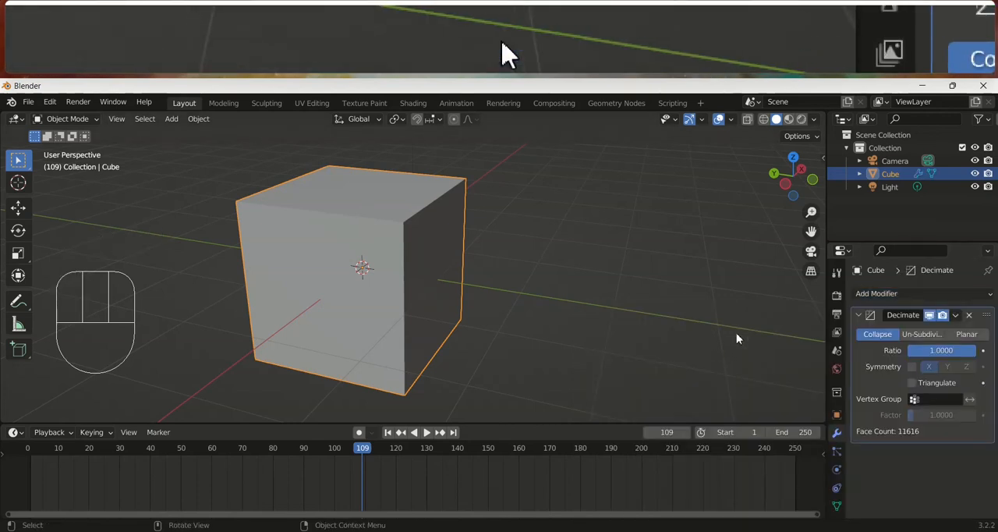
pyautogui.click(922, 333)
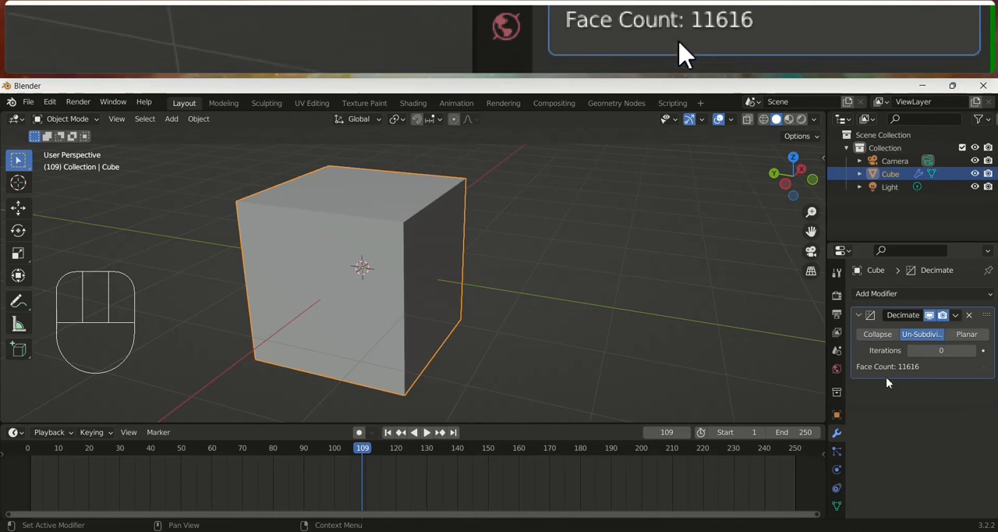
pyautogui.click(972, 353)
pyautogui.click(972, 352)
pyautogui.click(973, 352)
pyautogui.click(972, 352)
pyautogui.click(972, 353)
pyautogui.click(972, 353)
pyautogui.click(971, 351)
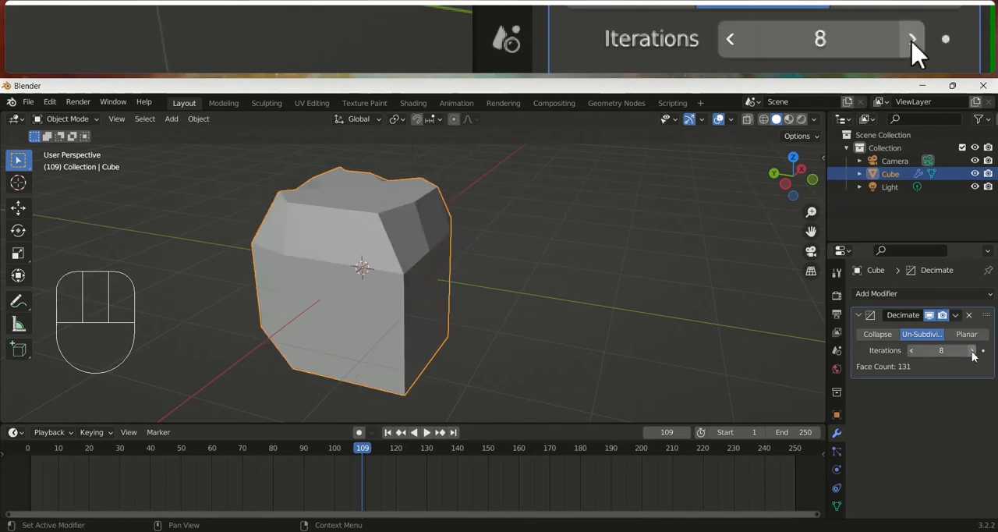
pyautogui.click(972, 350)
pyautogui.click(971, 351)
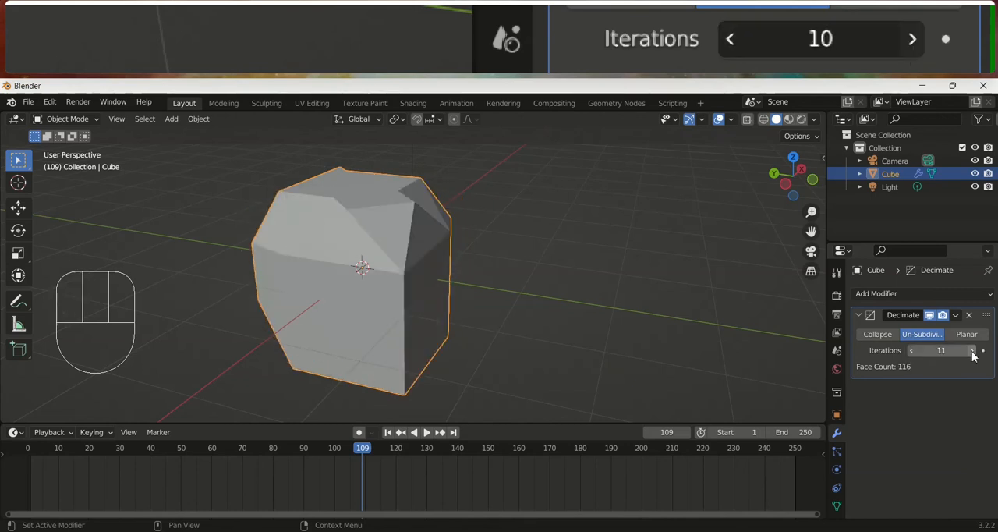
pyautogui.click(971, 351)
pyautogui.click(971, 351)
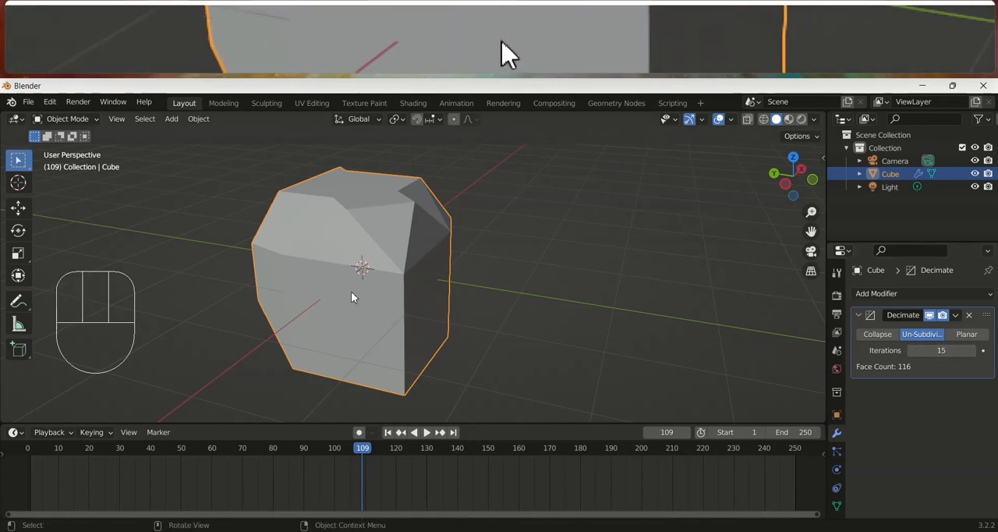
pyautogui.scroll(4, 351, 291)
pyautogui.moveTo(413, 255); pyautogui.dragTo(538, 288, button='middle')
# Set the Decimate modifier's iterations to 14 and apply the modifier to the cube
pyautogui.click(907, 350)
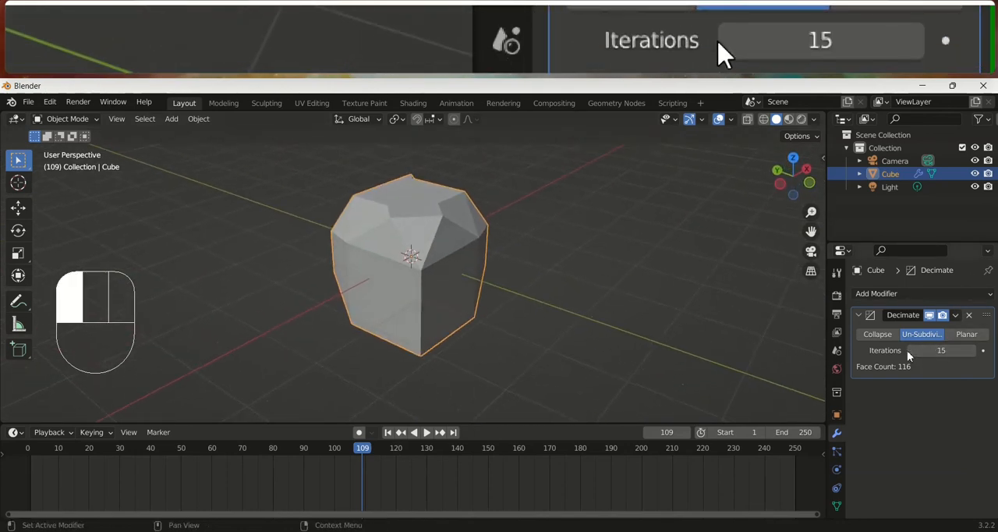
pyautogui.click(910, 350)
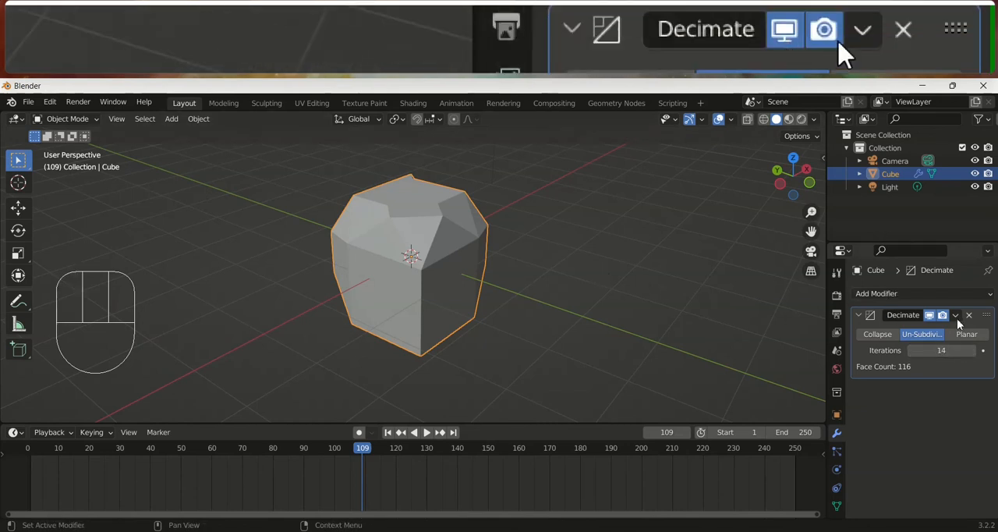
pyautogui.click(957, 319)
pyautogui.click(951, 331)
# Examine the decimated cube's remaining geometry in Edit Mode, ending back in Object Mode
pyautogui.press('Tab')
pyautogui.moveTo(593, 289)
pyautogui.mouseDown(button='middle')
pyautogui.moveTo(509, 258)
pyautogui.moveTo(398, 316)
pyautogui.moveTo(583, 284)
pyautogui.mouseUp(button='middle')
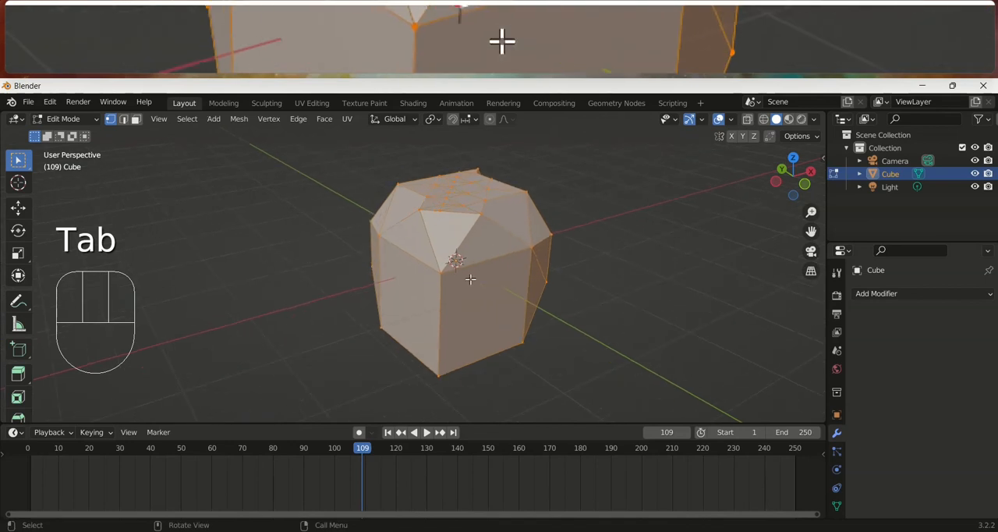
pyautogui.click(583, 284)
pyautogui.press('Tab')
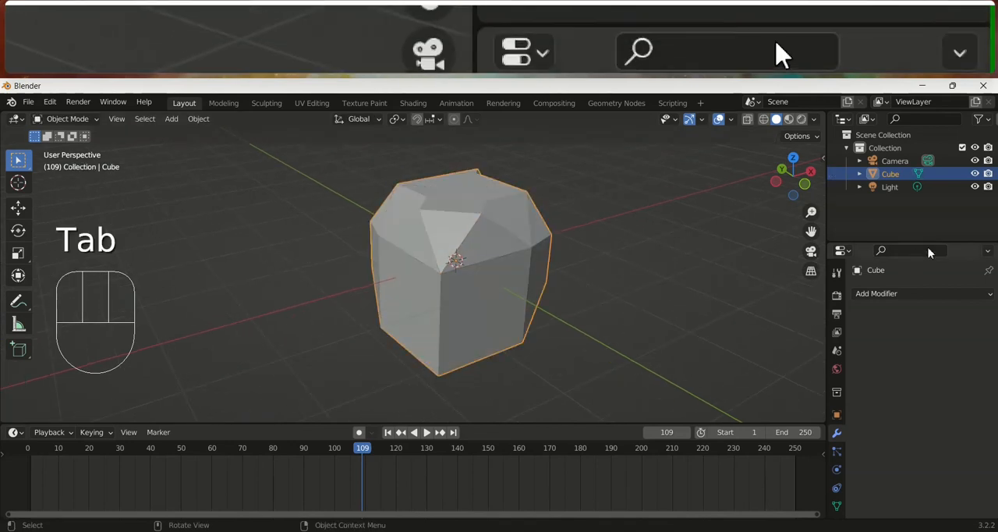
# Delete the decimated cube and add a new mesh cube to the scene
pyautogui.click(927, 293)
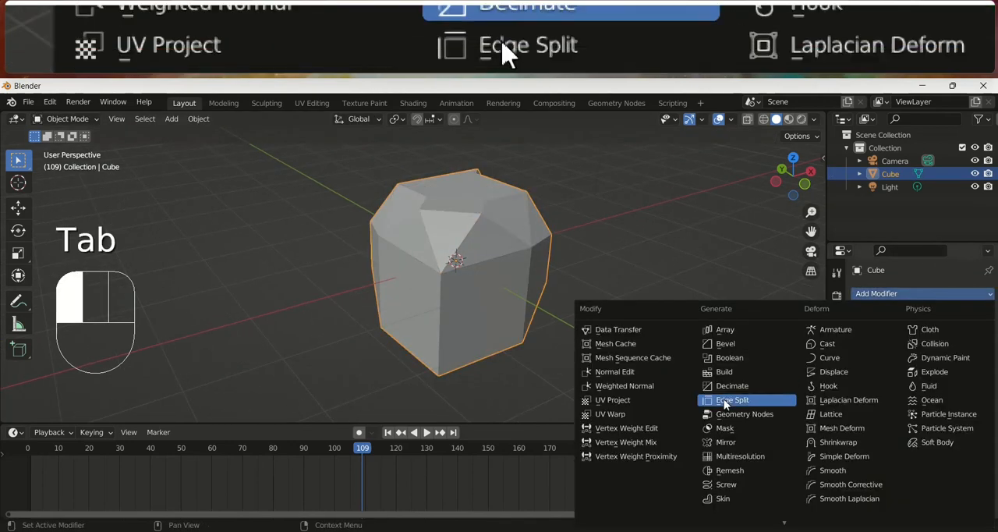
pyautogui.click(566, 221)
pyautogui.click(483, 302)
pyautogui.press('x')
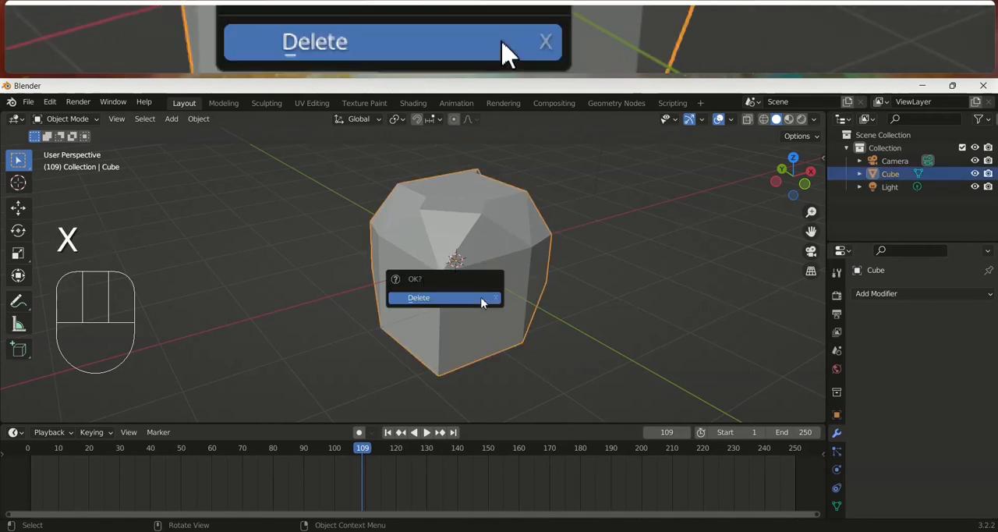
pyautogui.click(481, 301)
pyautogui.hotkey('shift', 'a')
pyautogui.moveTo(458, 267)
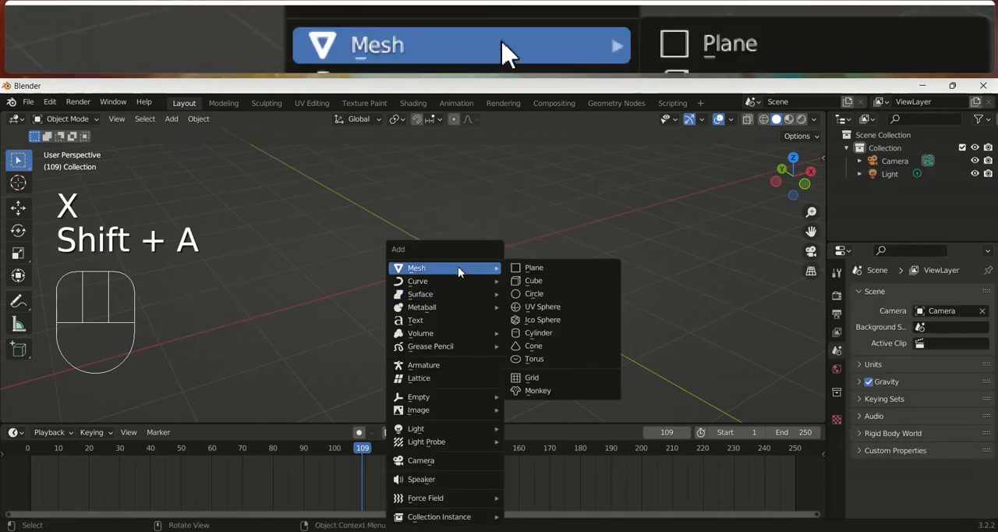
pyautogui.click(532, 280)
# Switch the new cube to edge selection in Edit Mode and try moving one top edge, ending back in Object Mode
pyautogui.press('Tab')
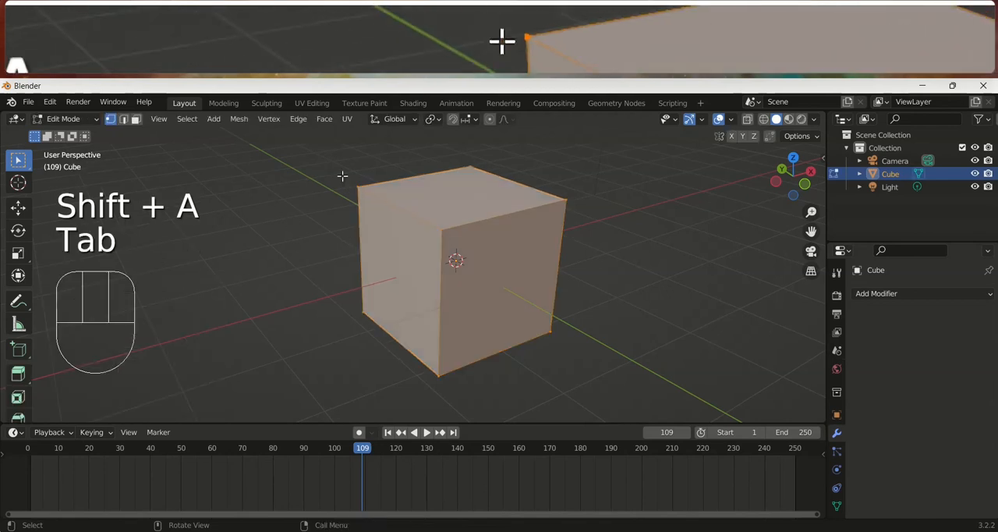
pyautogui.click(123, 119)
pyautogui.click(386, 210)
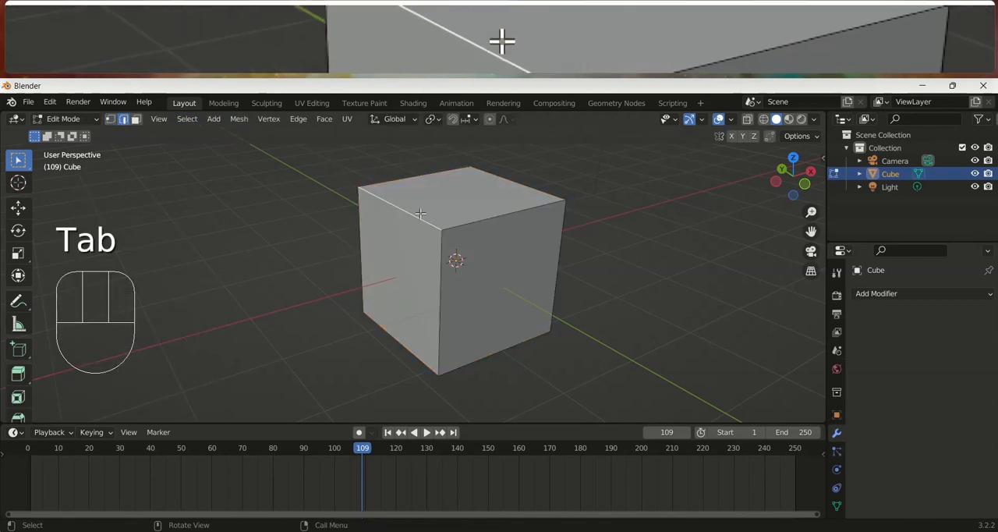
pyautogui.press('g')
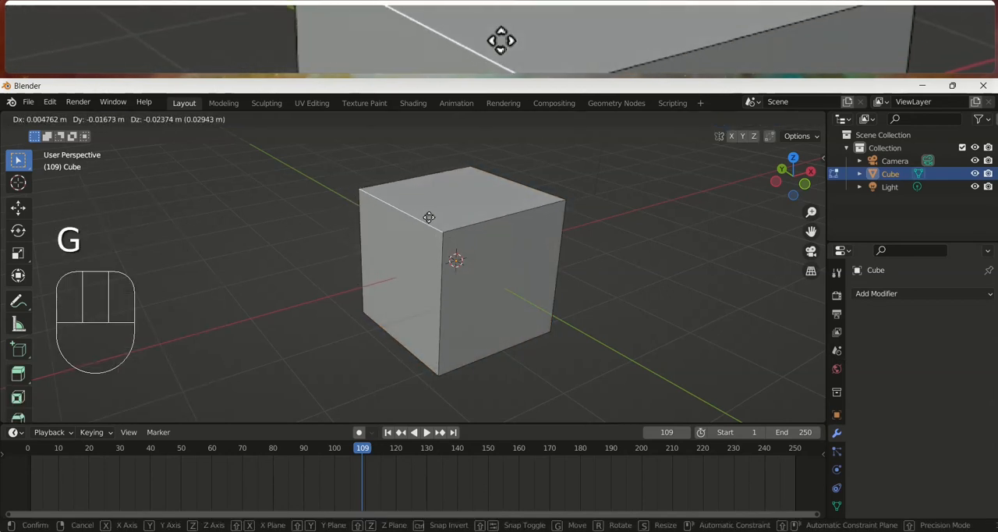
pyautogui.click(433, 218)
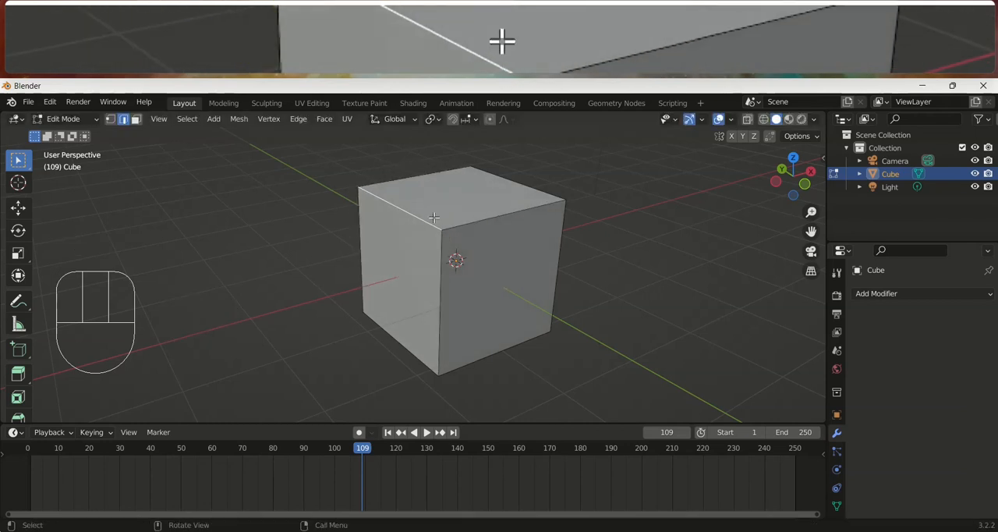
pyautogui.press('Tab')
# Add an Edge Split modifier to the cube and apply it
pyautogui.click(894, 296)
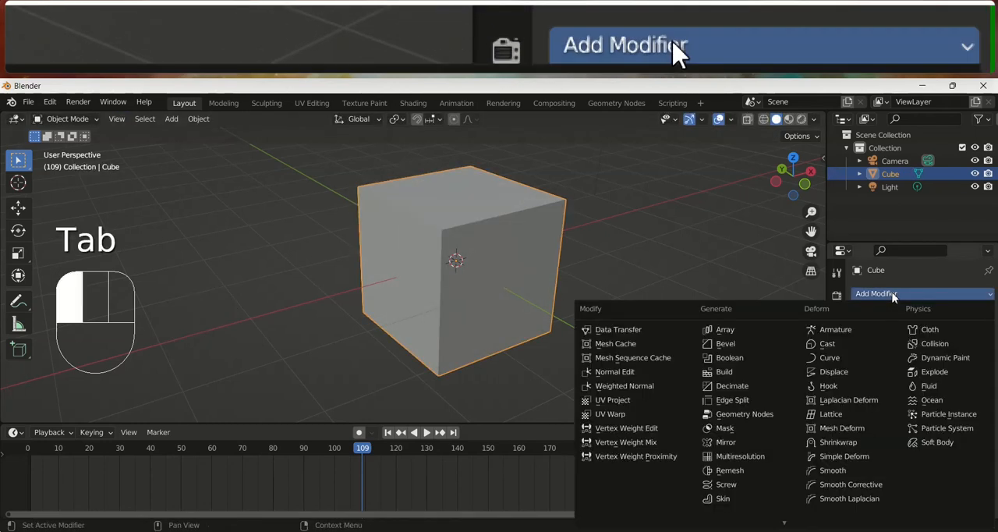
pyautogui.click(736, 402)
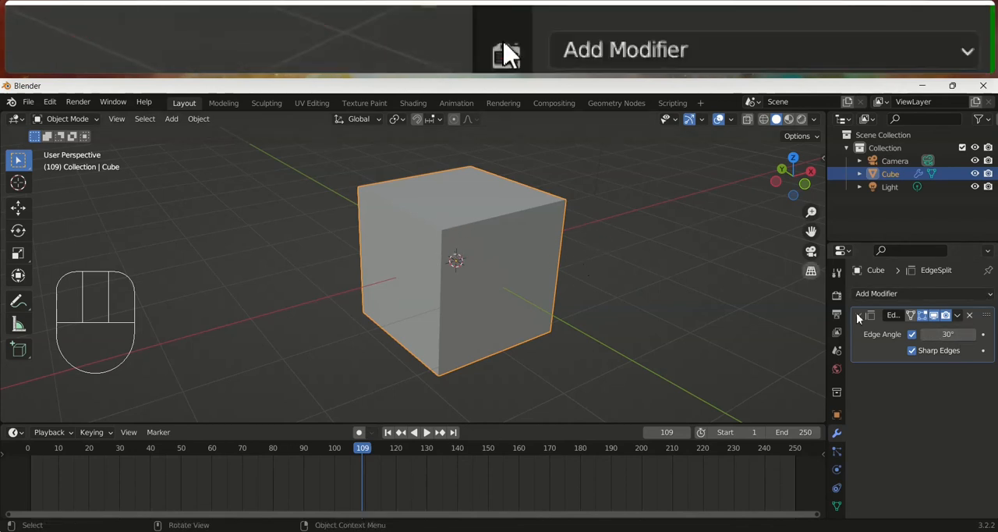
pyautogui.moveTo(962, 312); pyautogui.dragTo(958, 330)
# In Edit Mode, lift the top face's split edge by about 0.51 m in X, 0.01 m in Y and 0.61 m in Z
pyautogui.press('Tab')
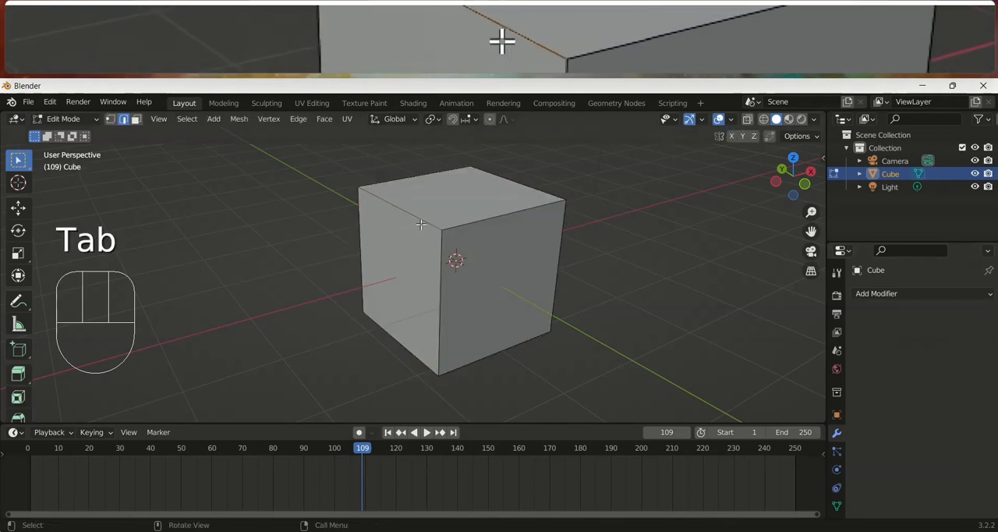
pyautogui.press('g')
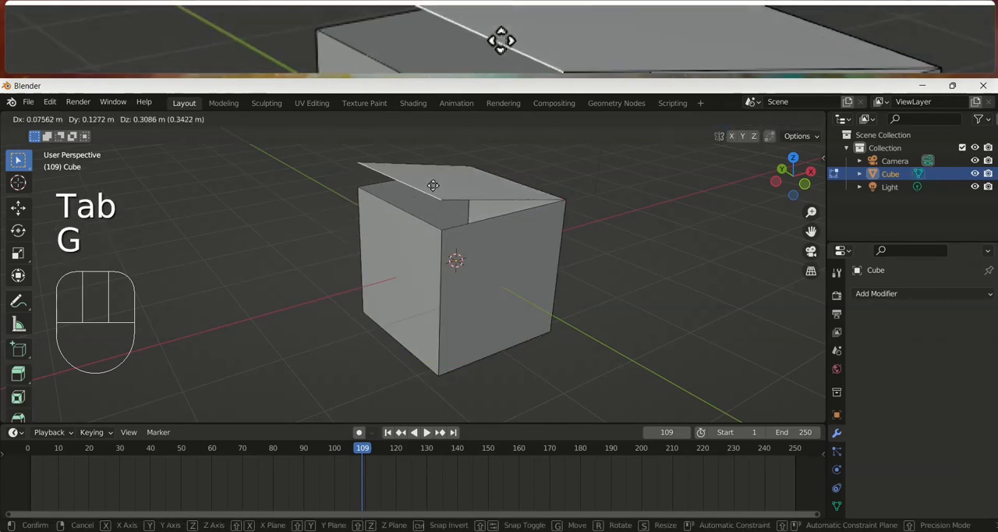
pyautogui.click(454, 166)
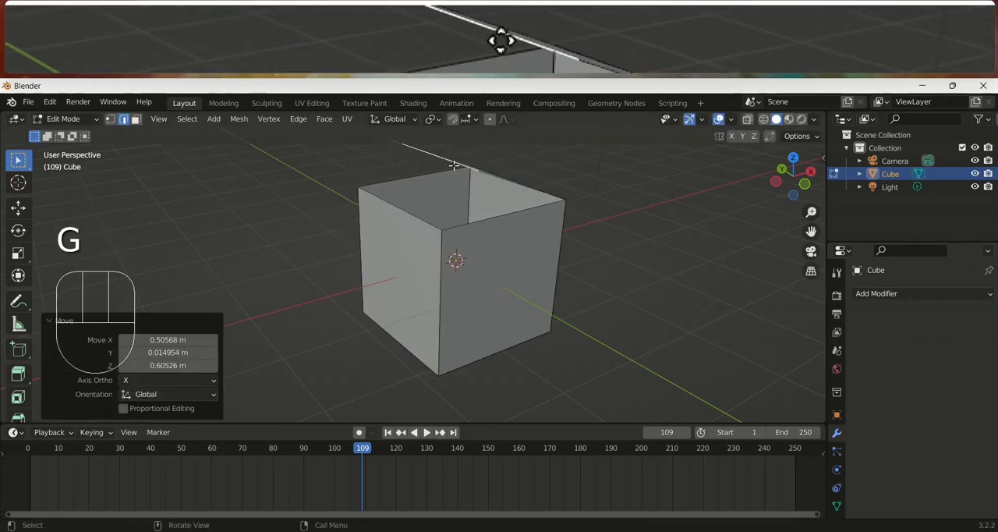
# Fold the two front side faces open by moving their split vertical edges outward, the first by about 2 m, and return to Object Mode
pyautogui.press('g')
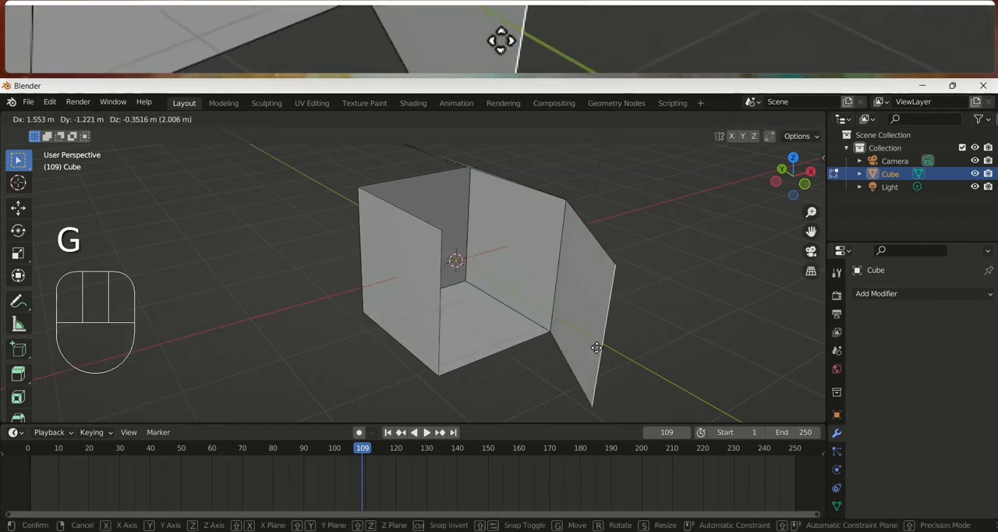
pyautogui.click(425, 314)
pyautogui.click(442, 336)
pyautogui.press('g')
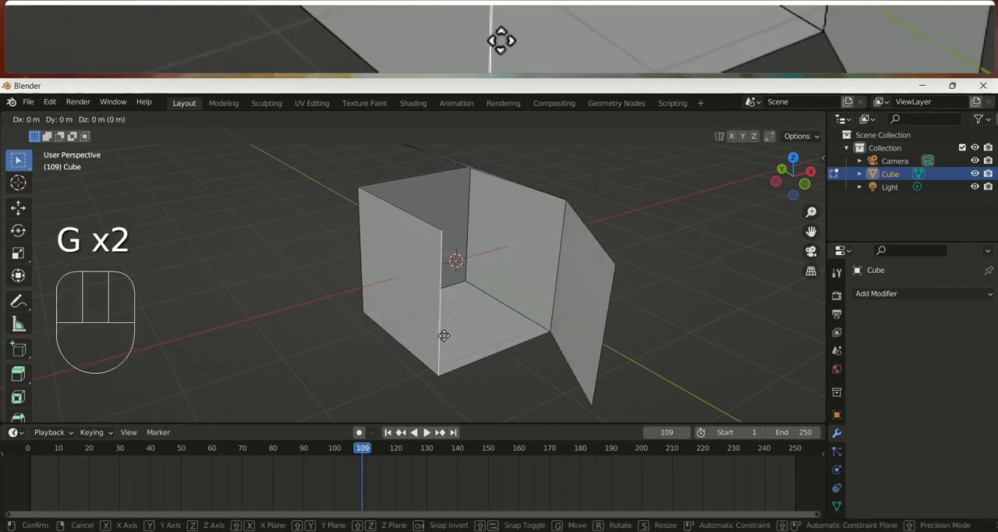
pyautogui.click(285, 331)
pyautogui.click(424, 362)
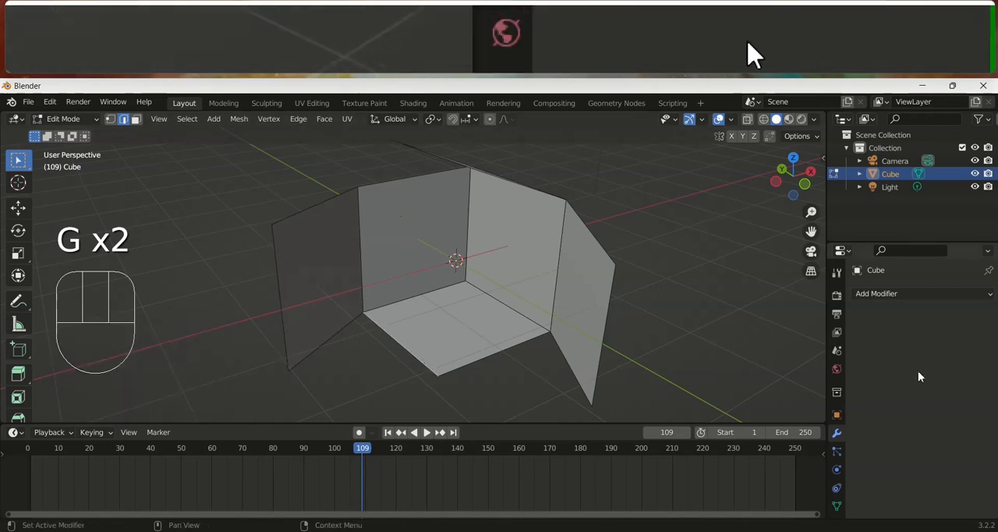
pyautogui.click(909, 297)
pyautogui.press('Tab')
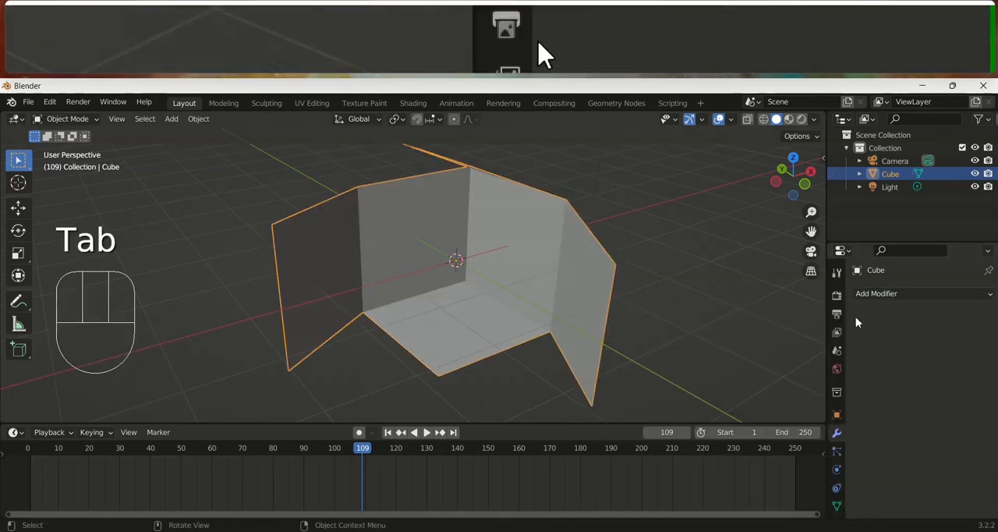
pyautogui.click(876, 300)
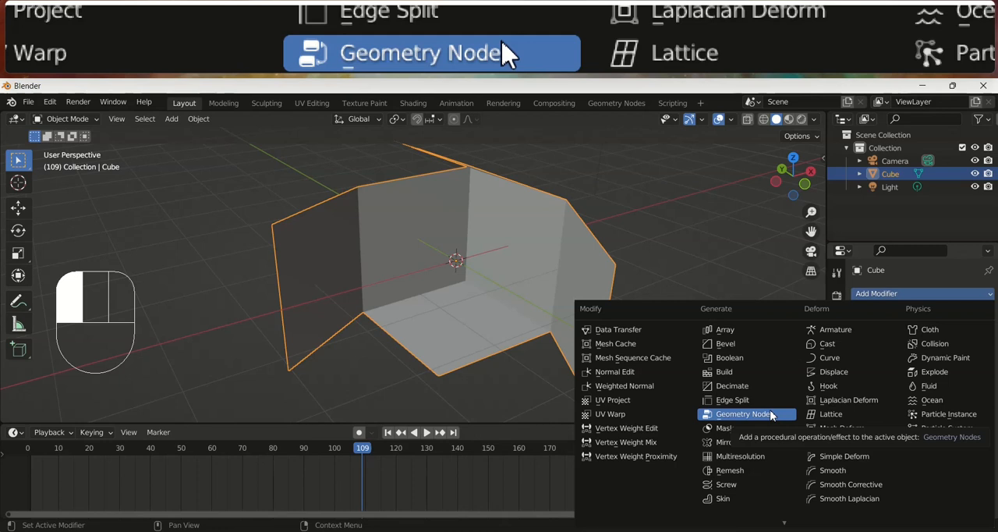
pyautogui.click(687, 235)
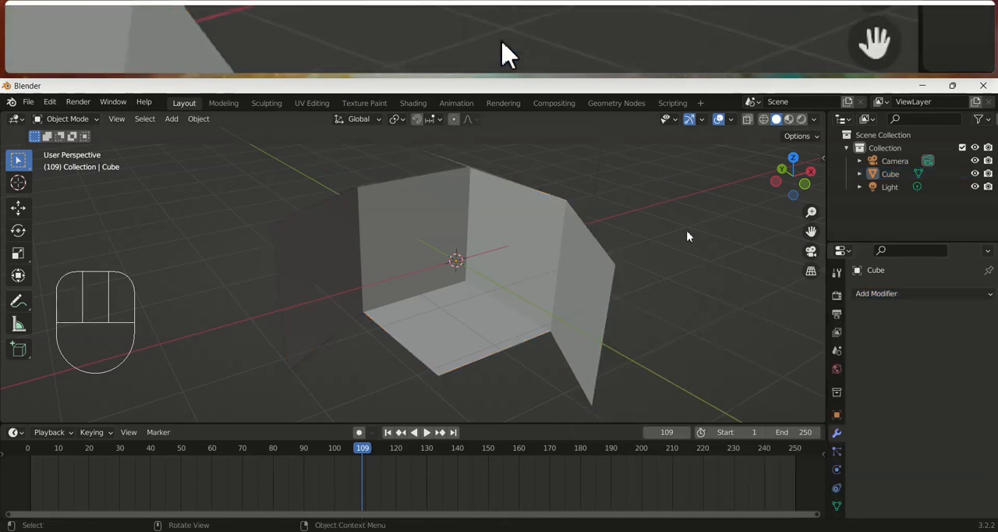